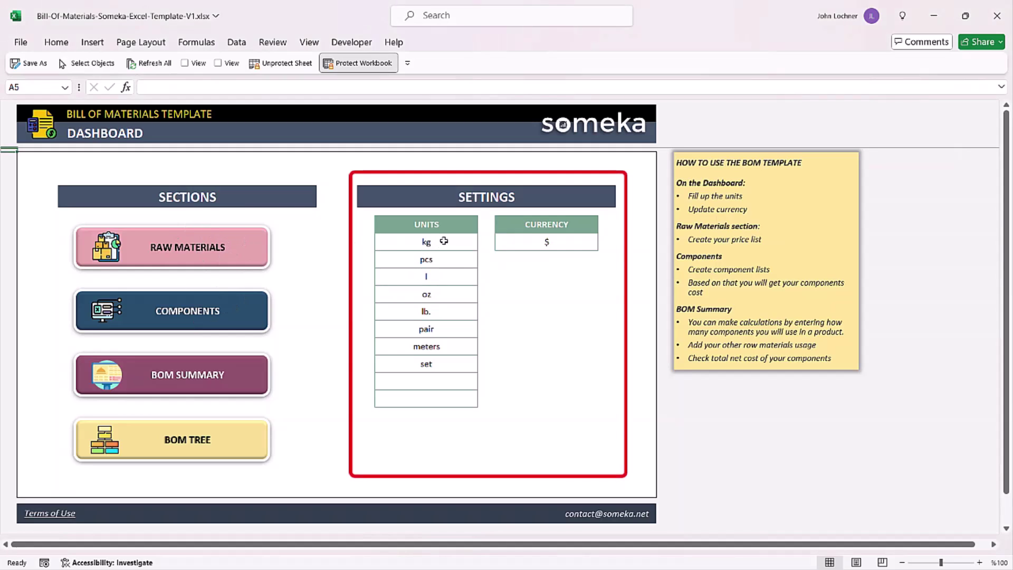
Step: Review the dashboard's units list from kg to set, including pcs, and the $ currency setting
drag(444, 242, 443, 362)
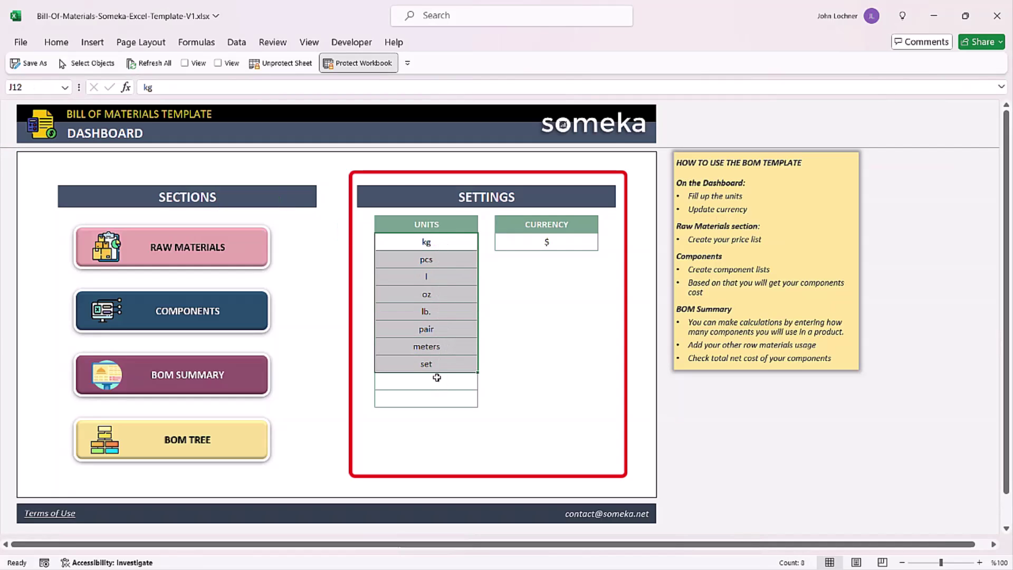
drag(437, 378, 437, 398)
click(435, 262)
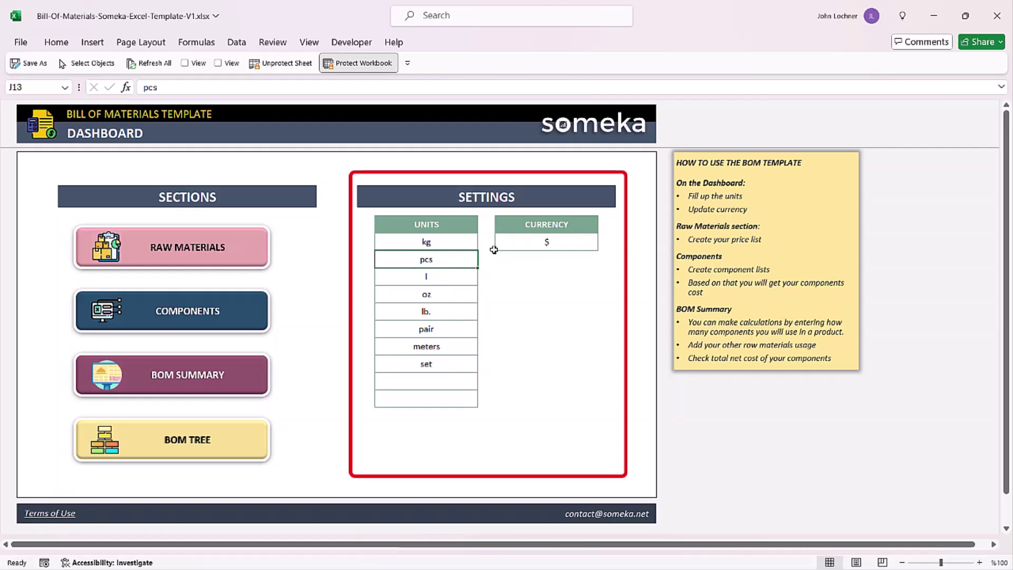
click(519, 240)
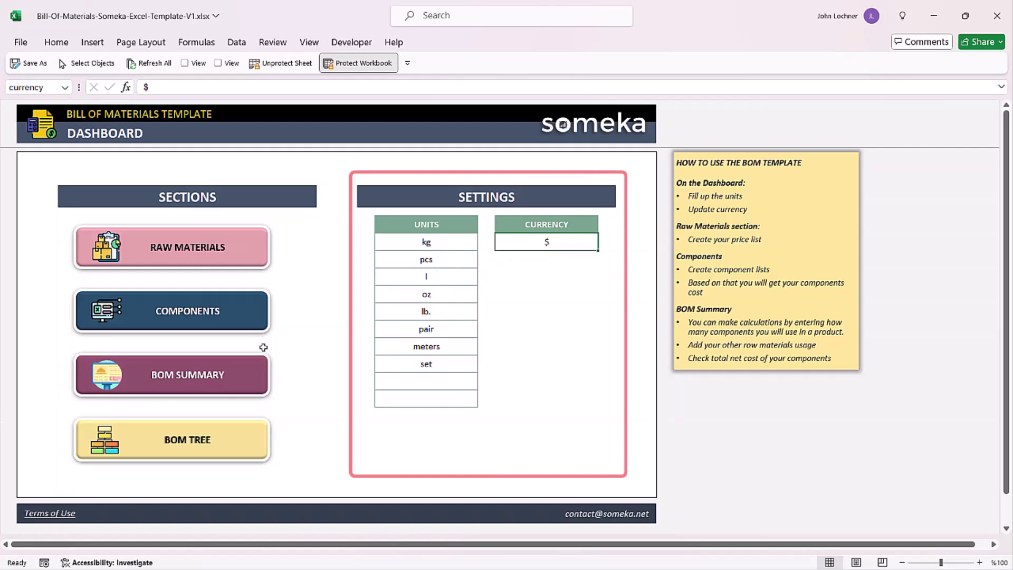
Step: On the Raw Materials sheet, inspect the last entry, the Ryzen 5 Processor row with its unit and price
click(216, 265)
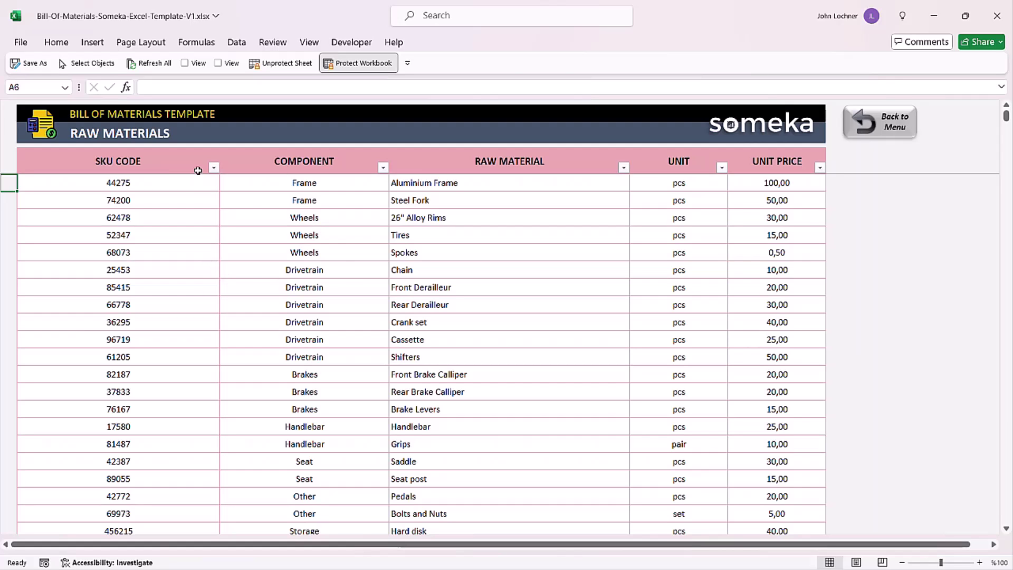
scroll(338, 269, down, 7)
scroll(332, 287, up, 7)
scroll(158, 304, down, 5)
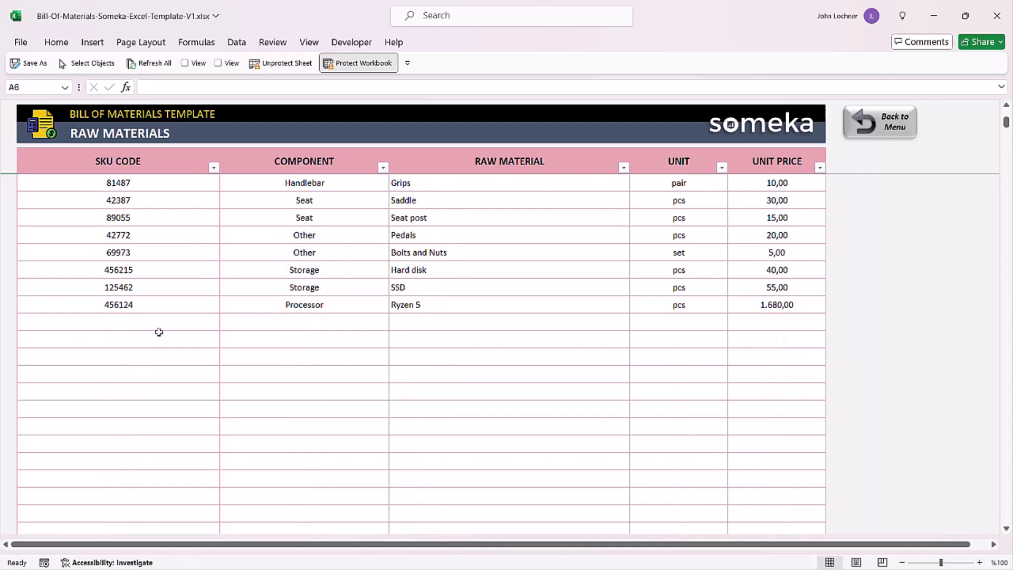
click(142, 307)
click(349, 305)
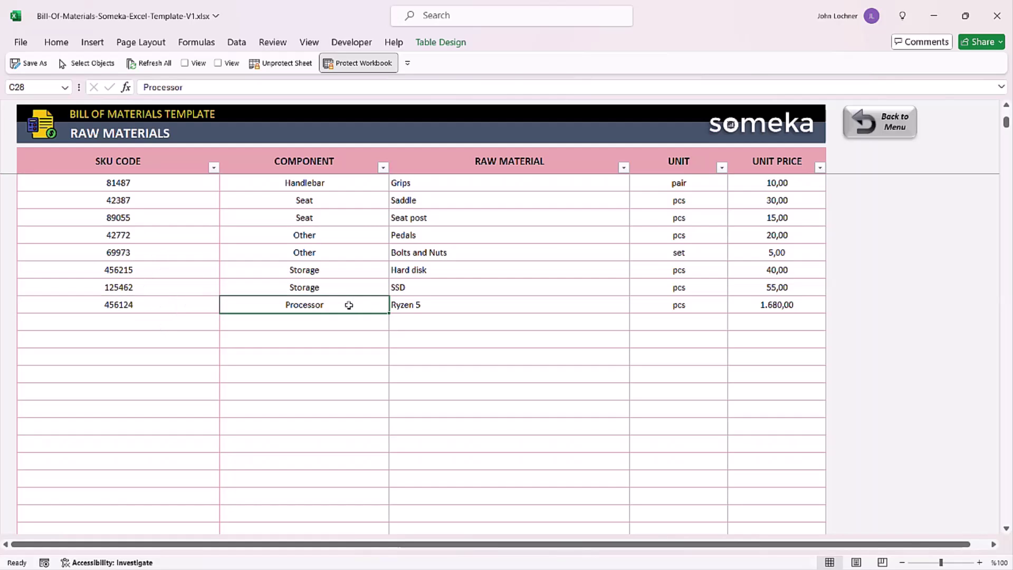
click(439, 309)
click(703, 309)
click(796, 303)
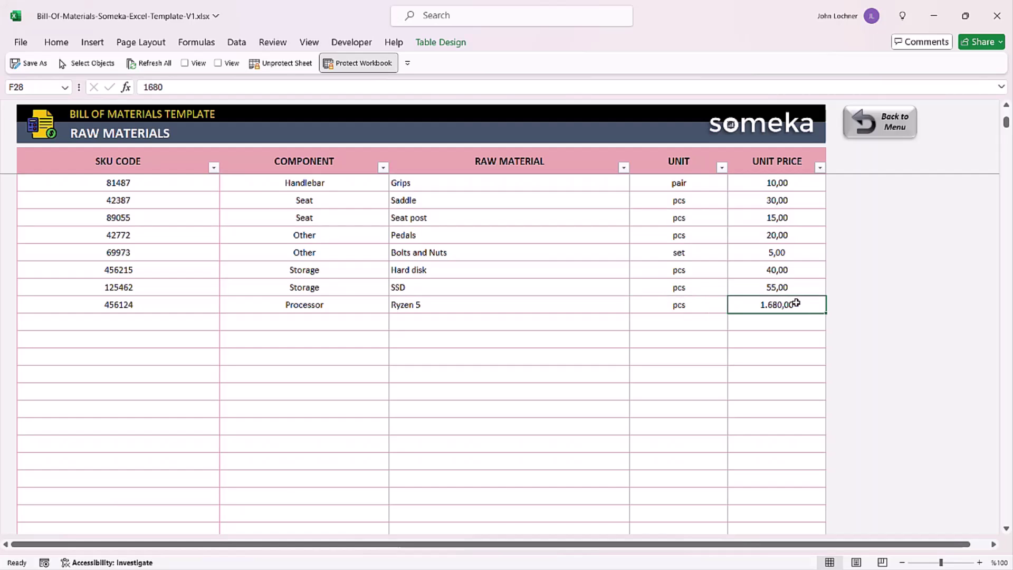
Step: Add a row with SKU 99999, New Component 1, New Raw Material 1, pcs, unit price 10
click(103, 324)
text(99999)
key(Tab)
text(New Component 1)
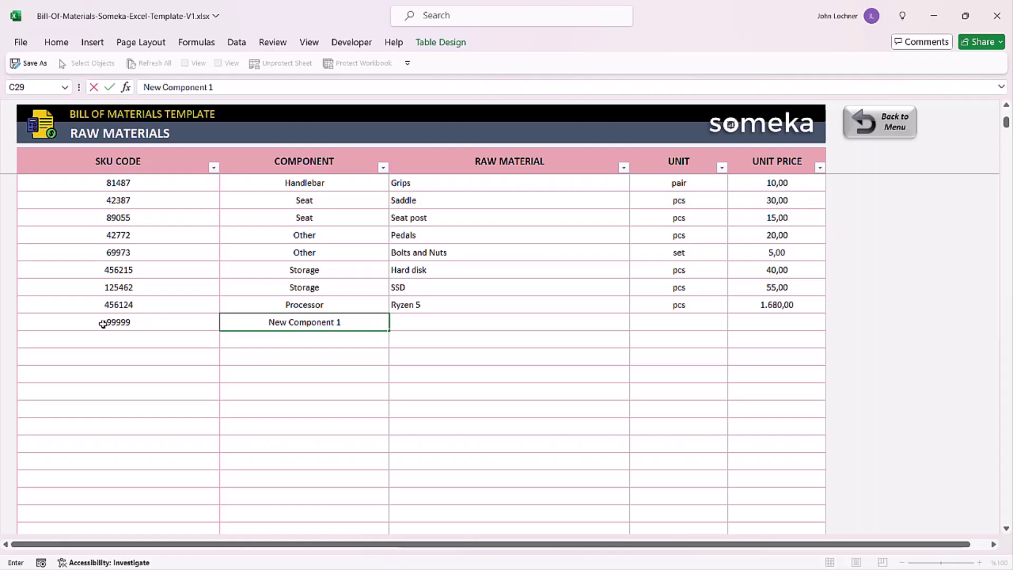
key(Tab)
text(New Raw Material 1)
click(700, 325)
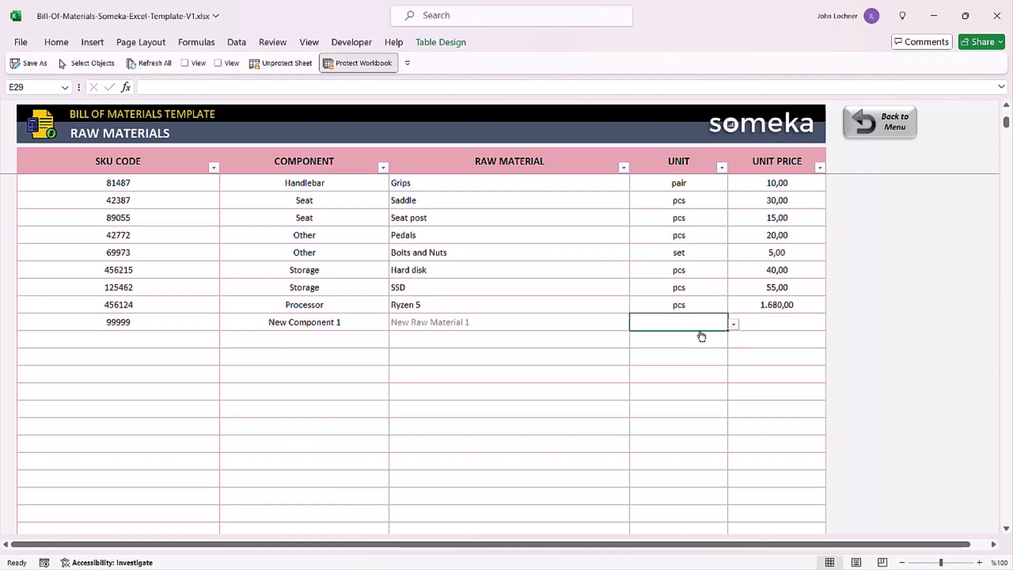
click(733, 324)
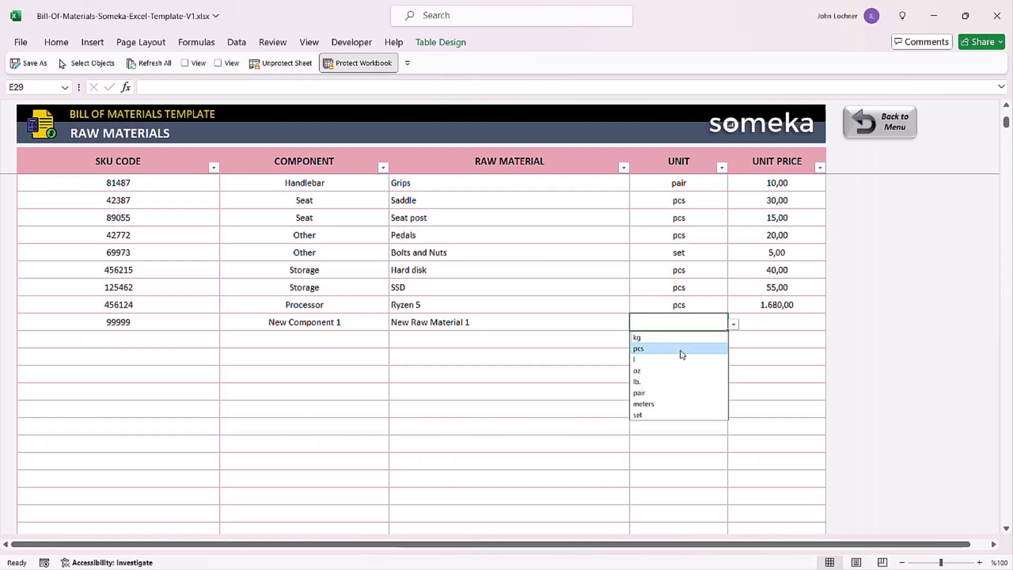
click(682, 349)
click(793, 324)
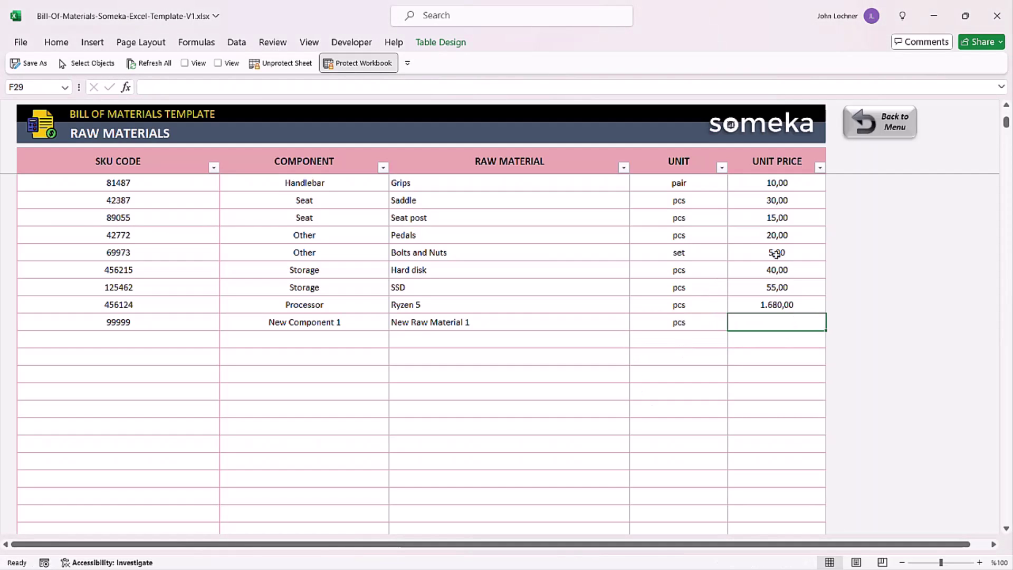
text(10)
key(Return)
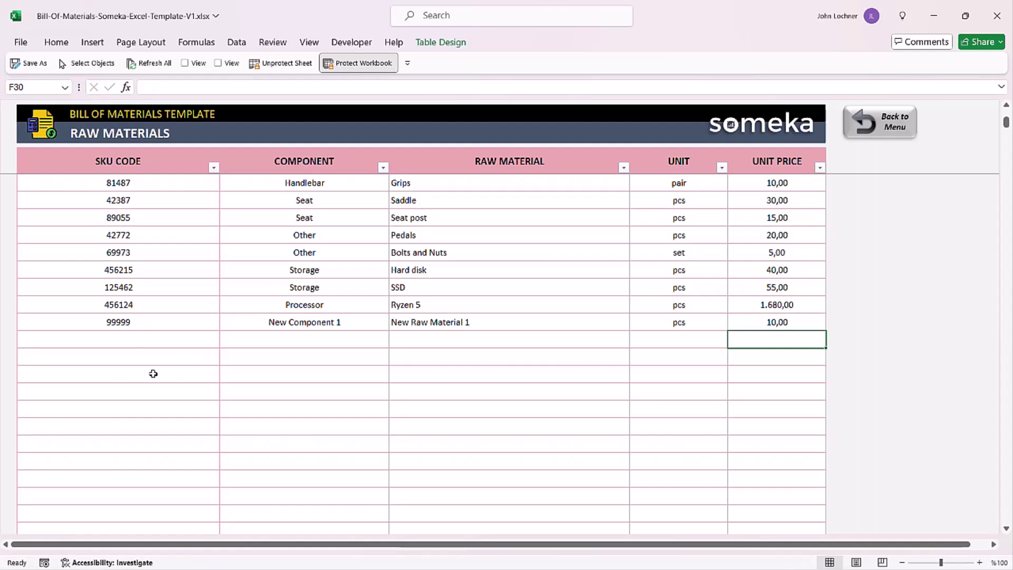
Step: Fill the new row down to row 35 as an incrementing series (New Raw Material 1–7, prices 10–16)
drag(148, 323, 819, 435)
click(845, 260)
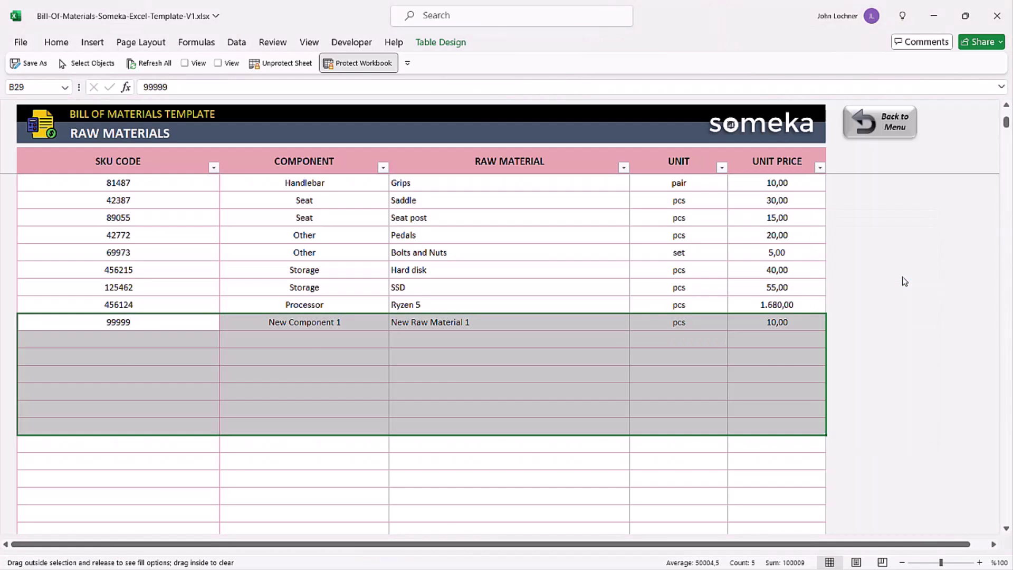
click(459, 390)
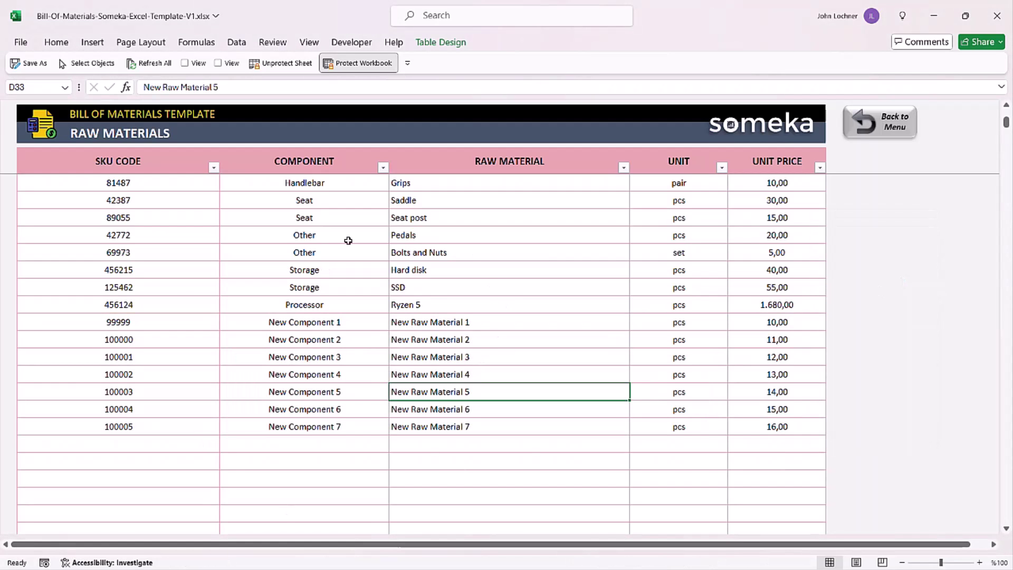
Step: On the Components sheet, enter New Product in the first empty product cell
click(892, 121)
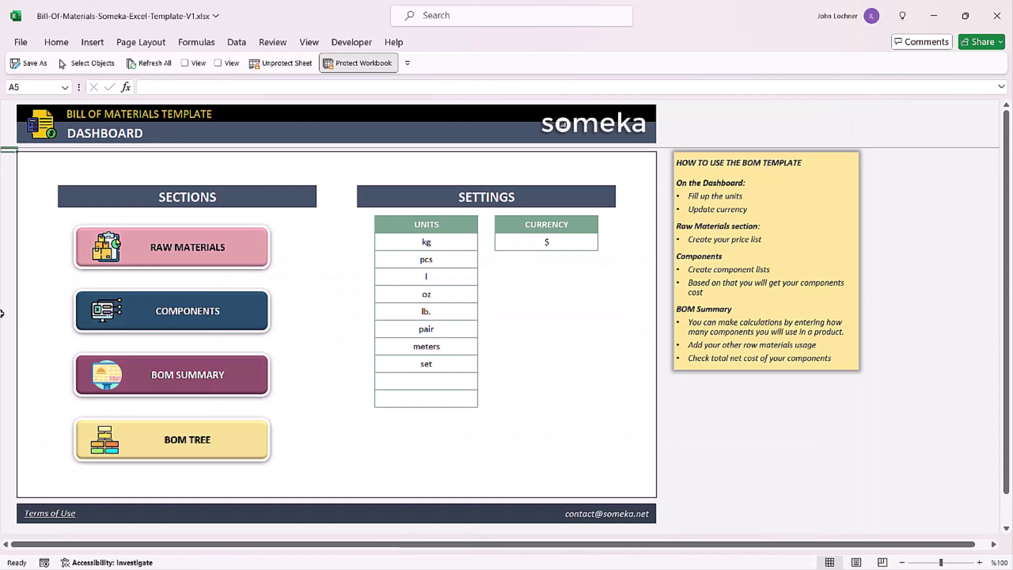
click(206, 316)
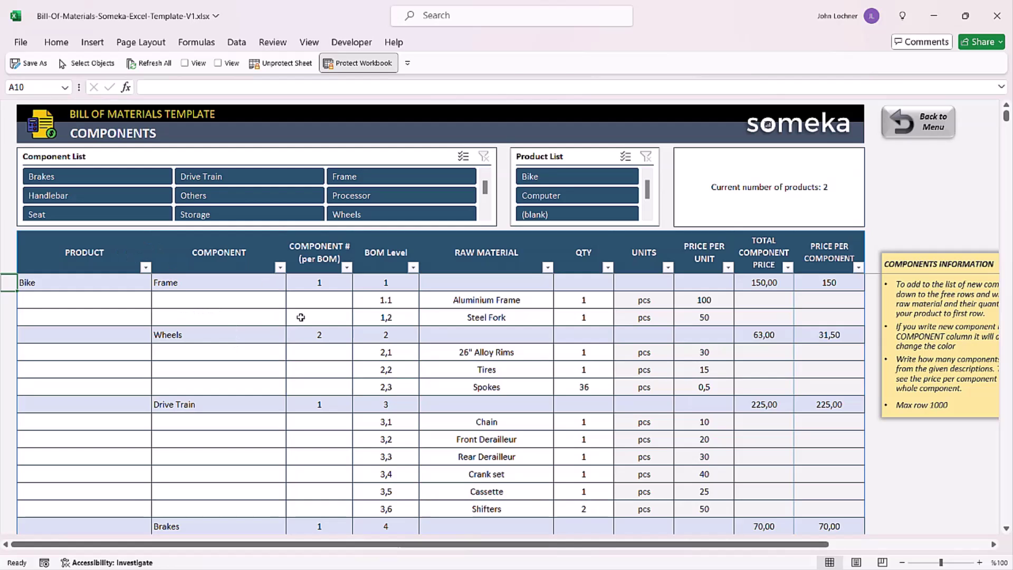
scroll(297, 320, down, 3)
scroll(278, 332, up, 3)
scroll(250, 351, down, 12)
click(95, 388)
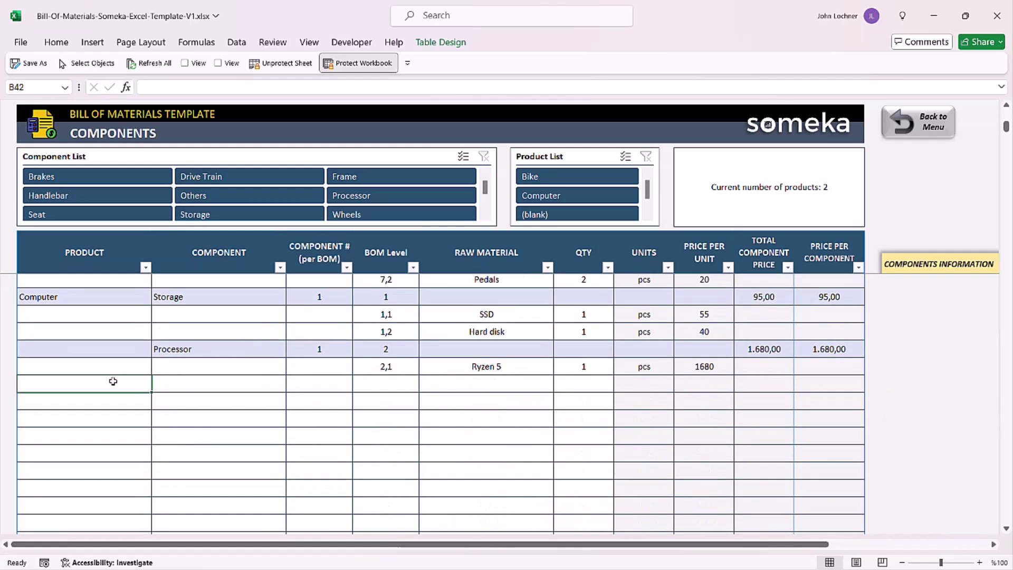
text(New Product)
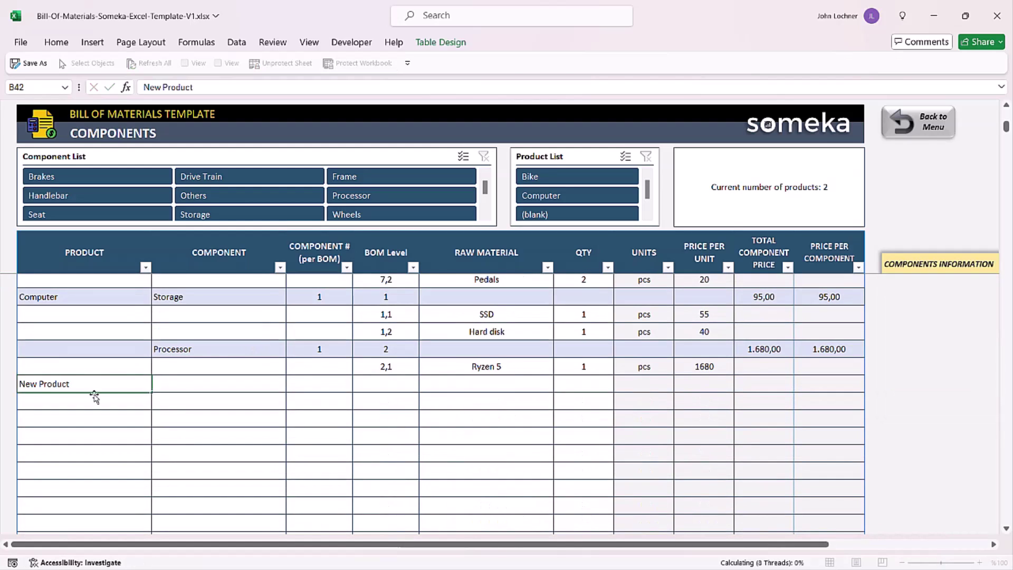
key(Return)
Step: Add New Component beside New Product with a count of 1 per BOM
click(214, 384)
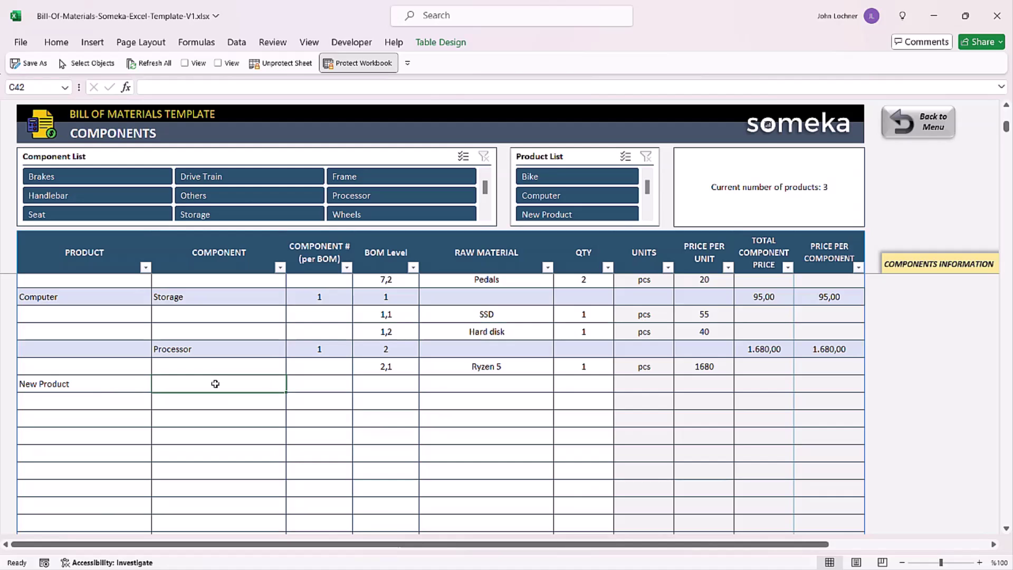
text(New Component)
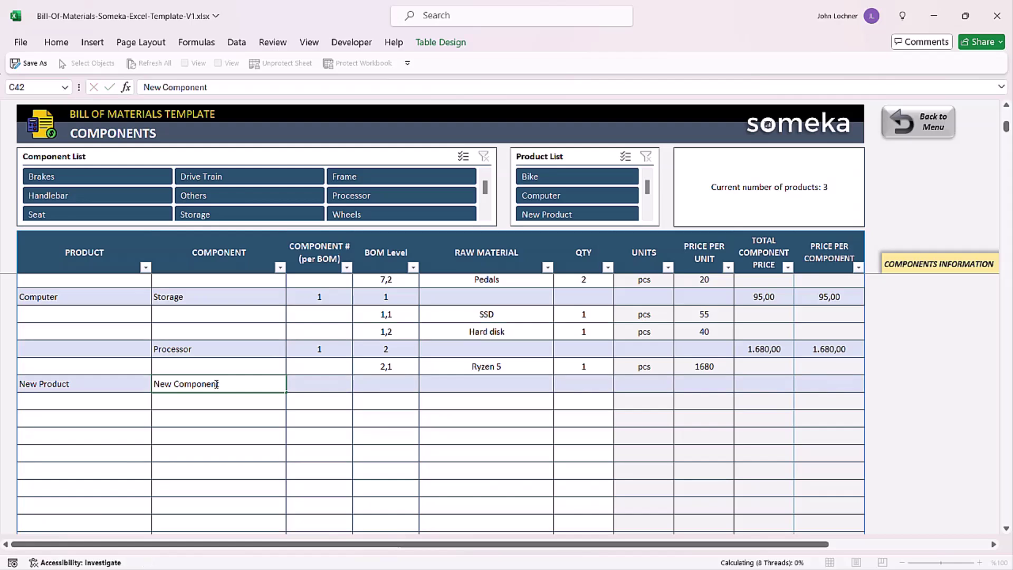
key(Return)
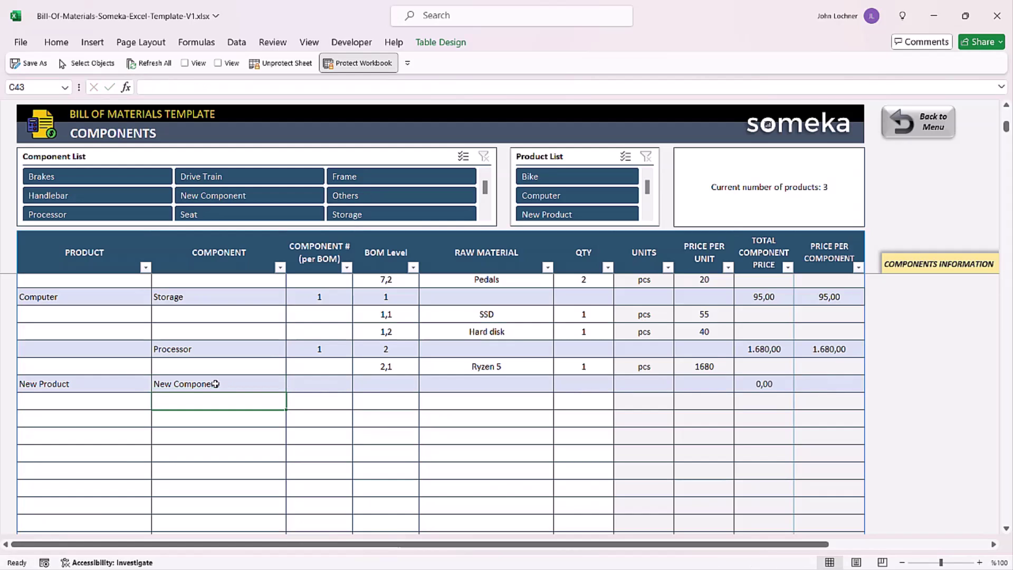
drag(120, 385, 820, 381)
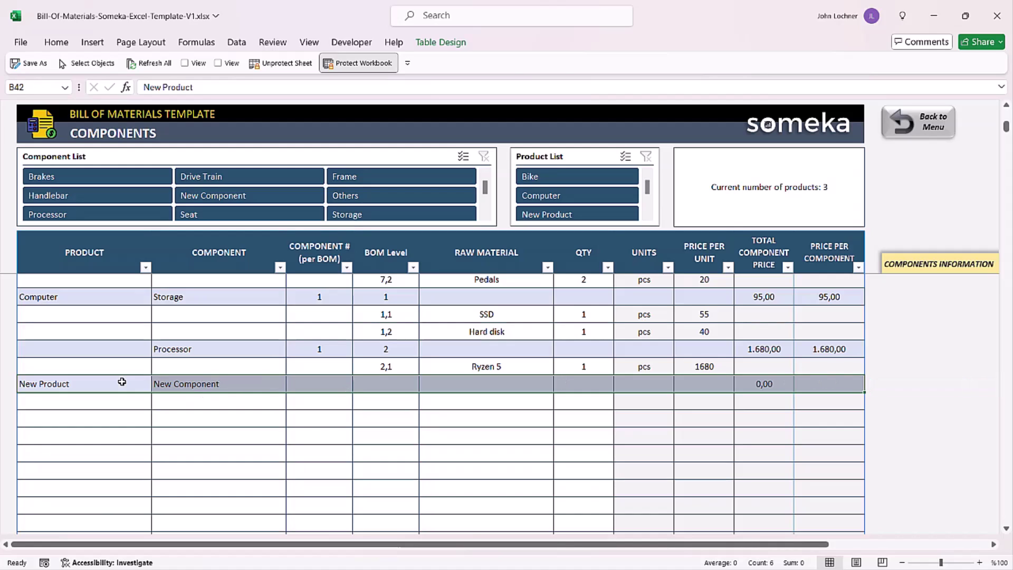
drag(122, 381, 145, 386)
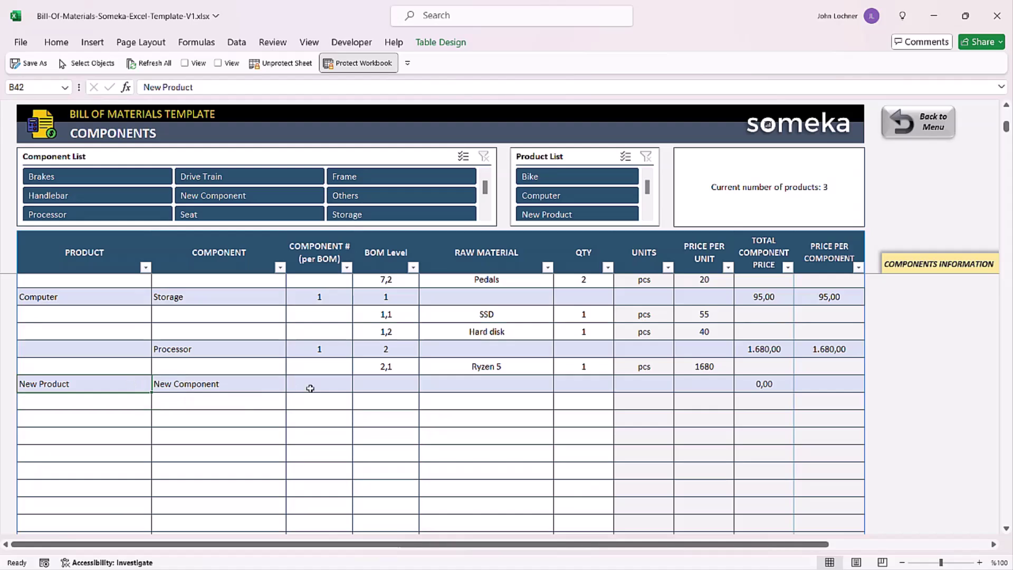
click(331, 387)
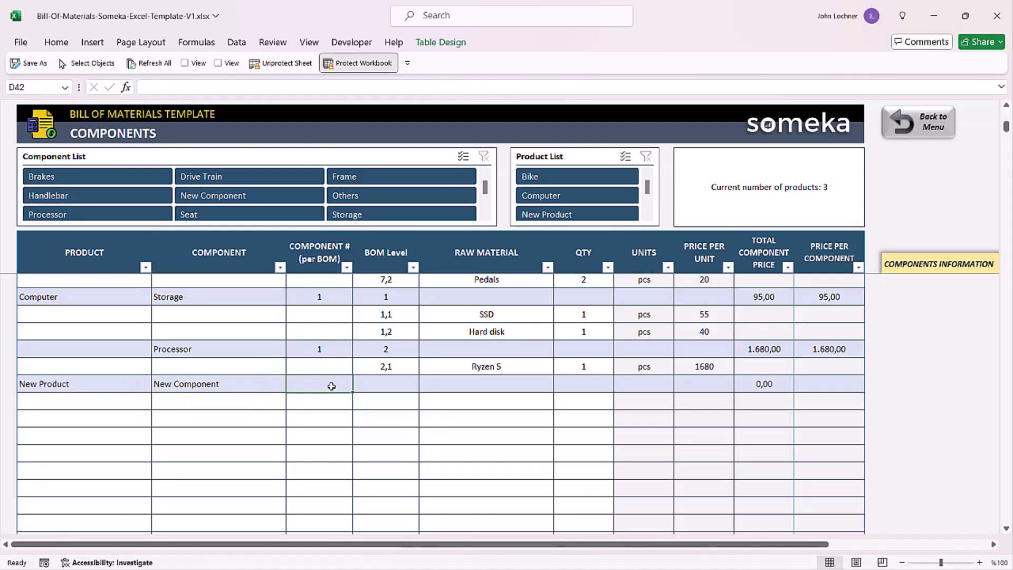
text(1)
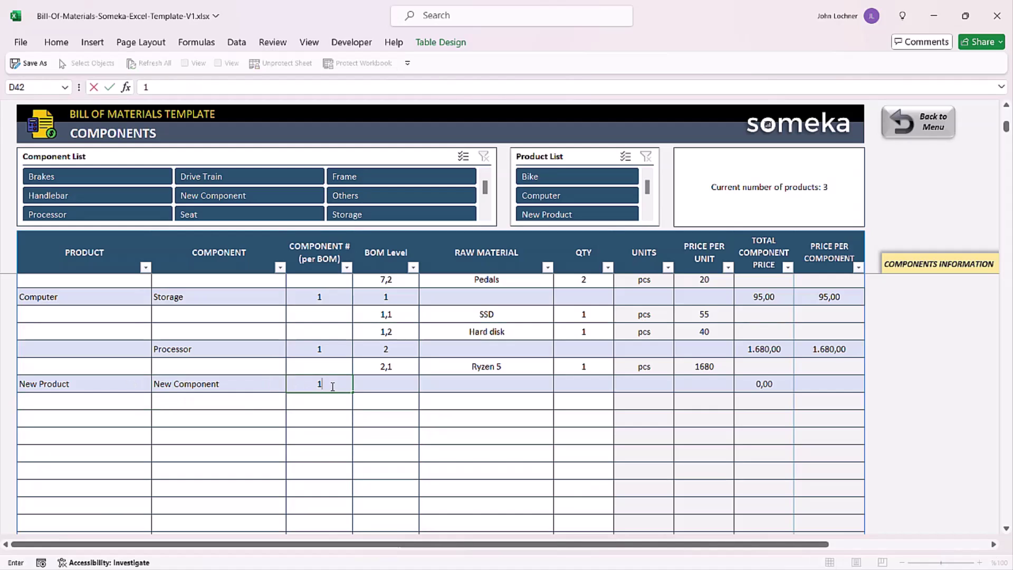
key(Return)
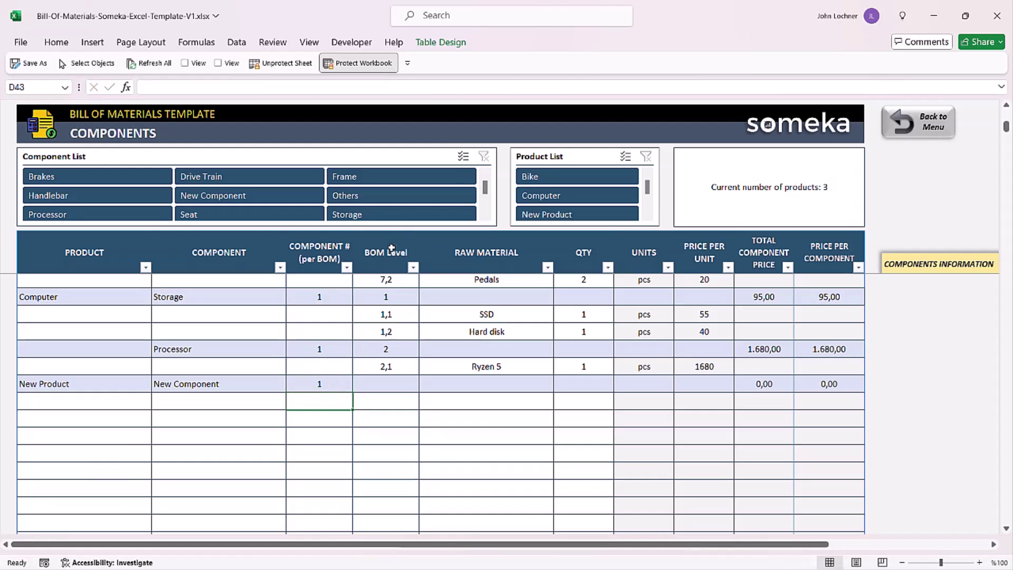
drag(391, 251, 384, 395)
click(914, 116)
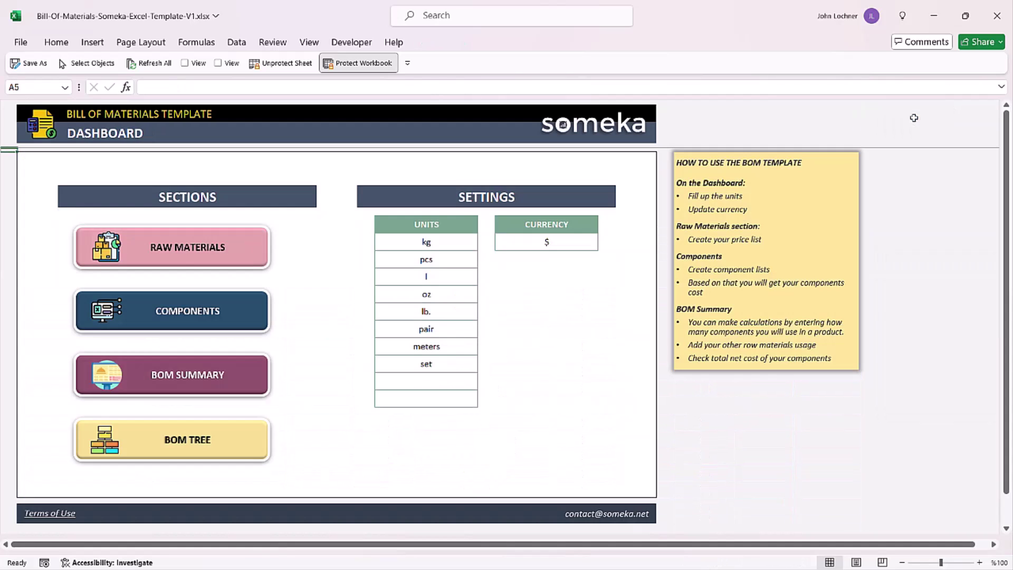
click(180, 450)
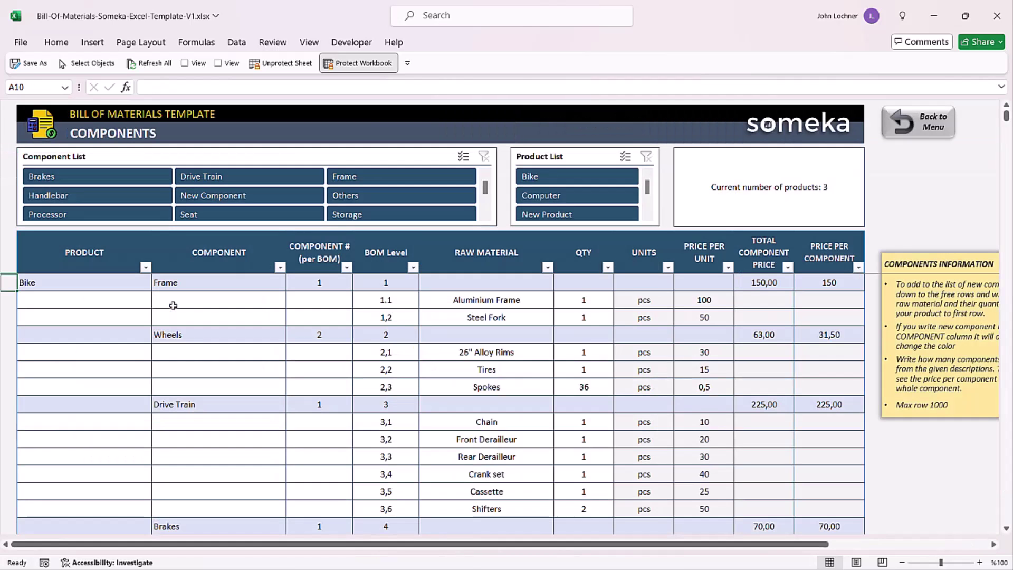
Step: Give New Component BOM level 1
scroll(173, 306, down, 10)
scroll(173, 303, up, 1)
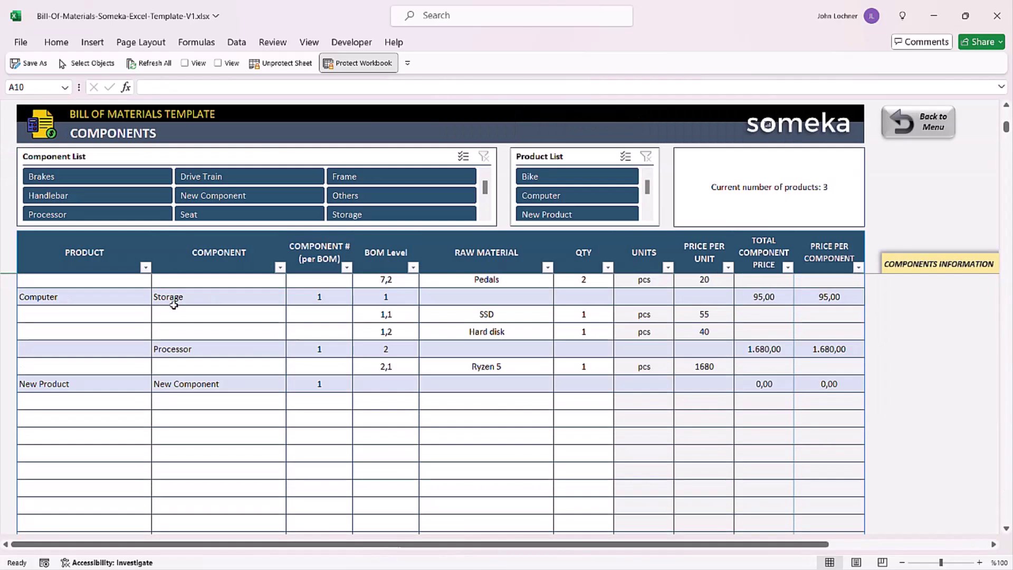
click(378, 383)
scroll(378, 383, up, 1)
text(1)
key(Return)
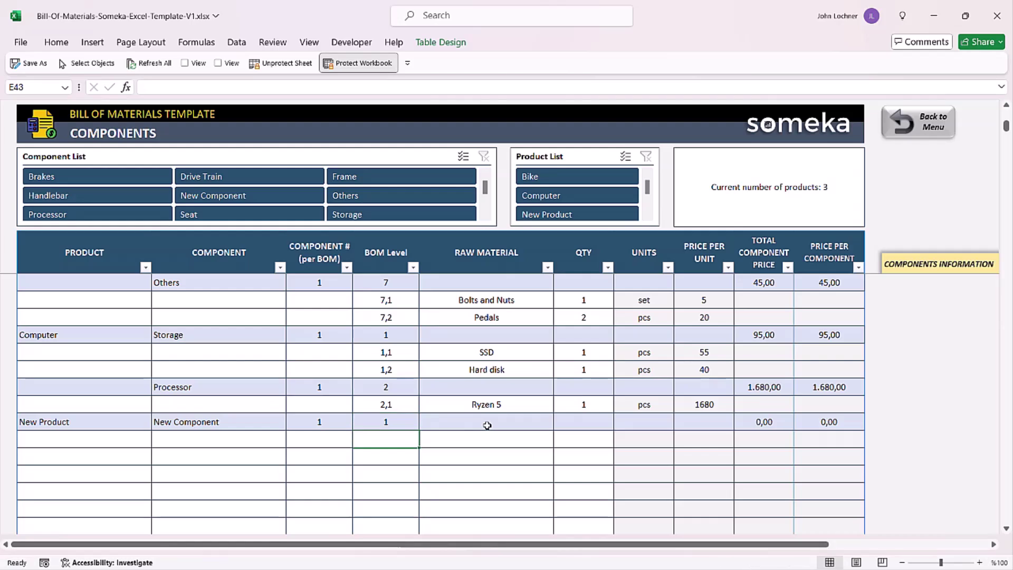
Step: Choose New Raw Material 1 and New Raw Material 2 as New Component's raw materials
drag(210, 418, 828, 419)
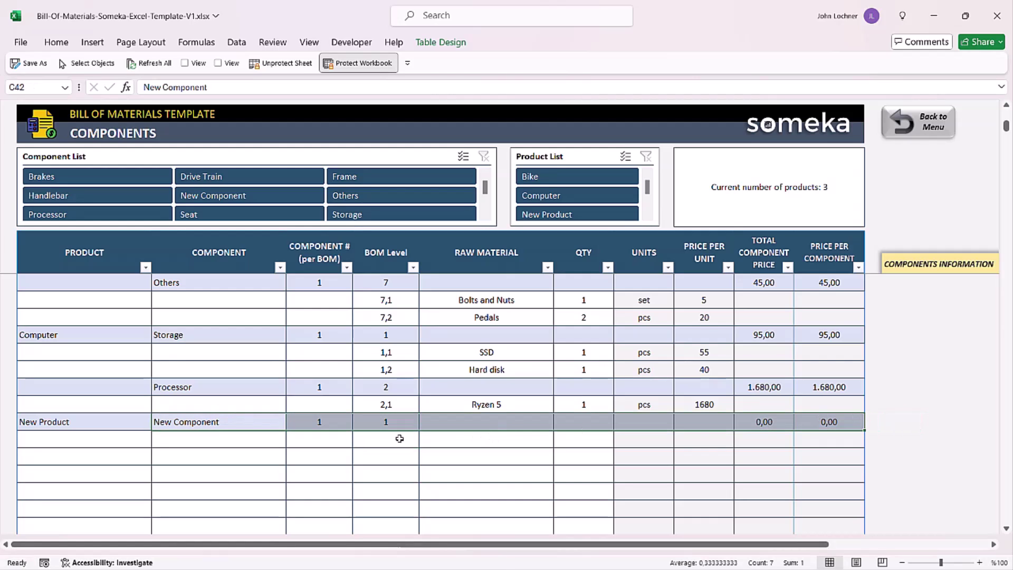
drag(494, 438, 491, 459)
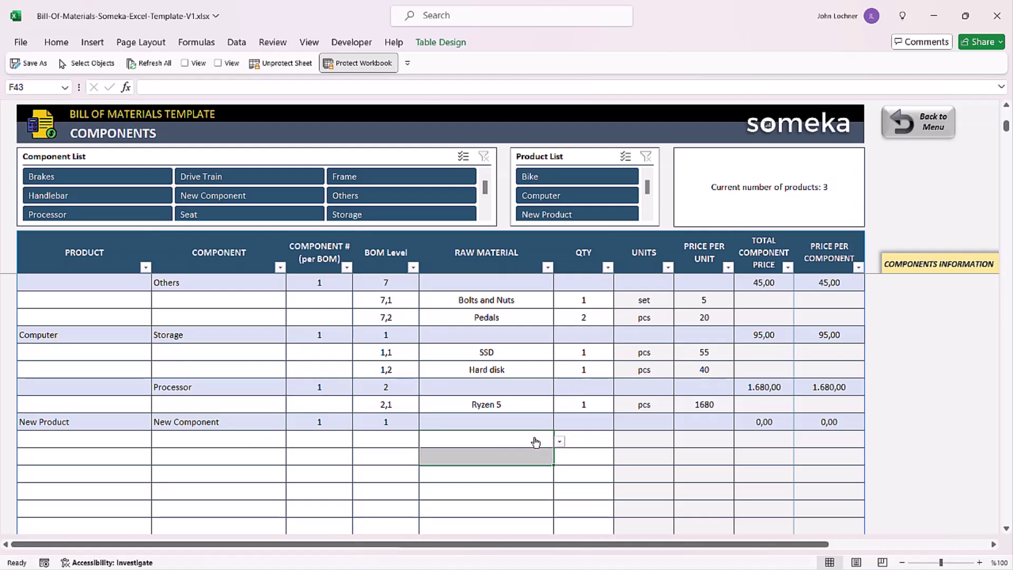
key(alt+Down)
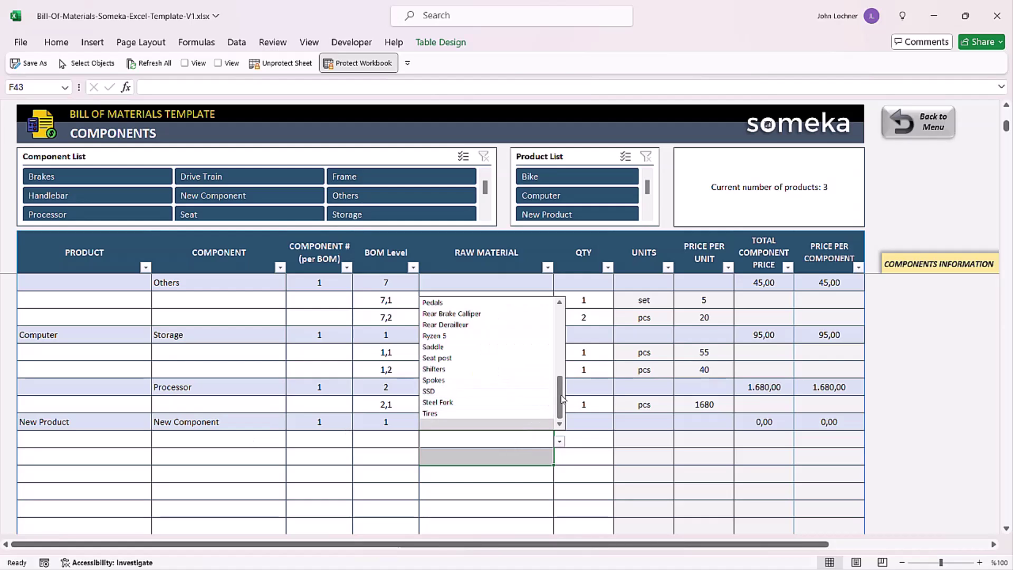
drag(564, 400, 563, 361)
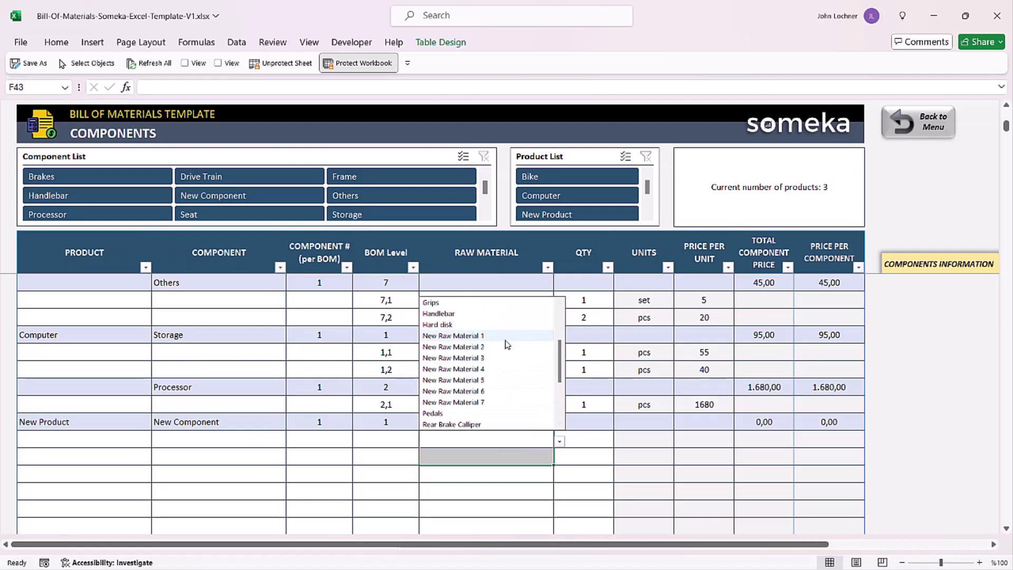
click(505, 337)
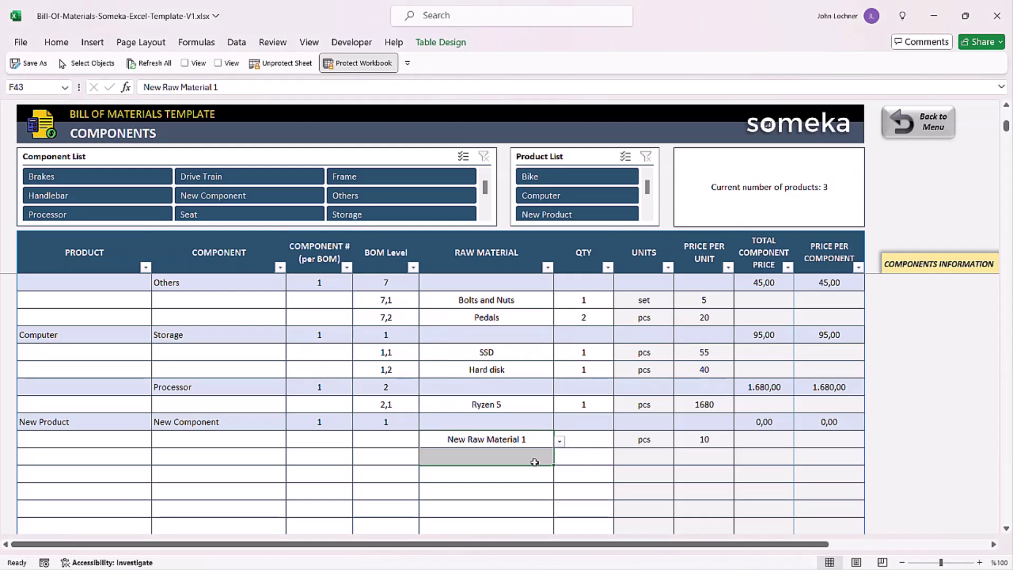
click(534, 464)
click(559, 460)
drag(559, 417, 563, 376)
click(519, 386)
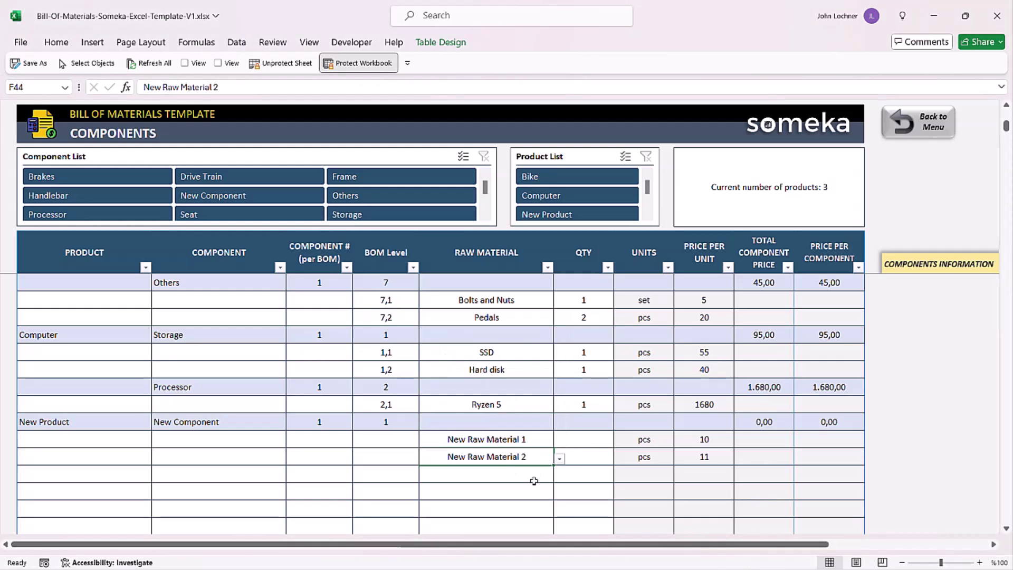
Step: Set quantities 1 and 2 for New Raw Material 1 and 2
click(595, 435)
text(1)
key(Return)
text(2)
key(Return)
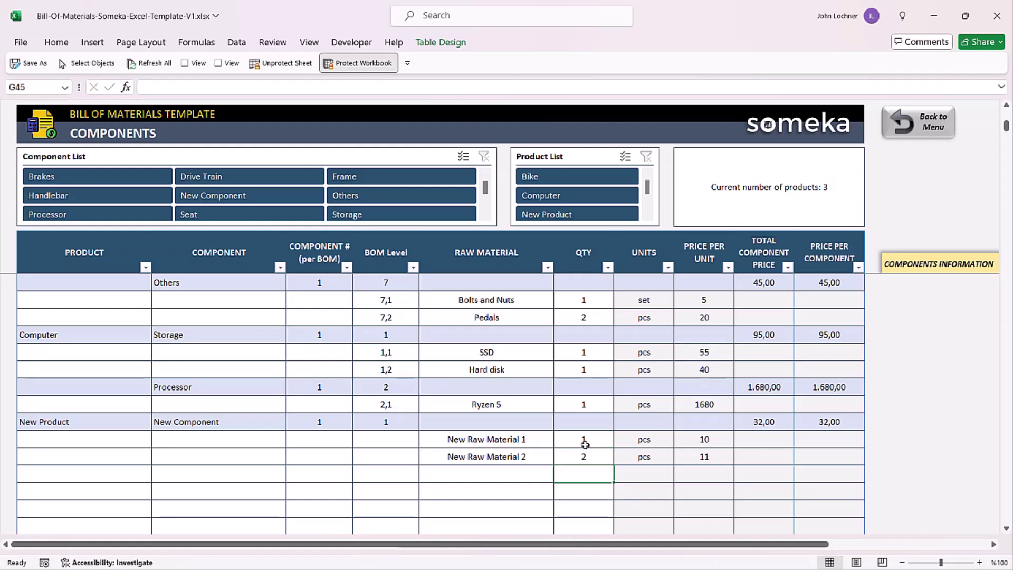
Step: Add 2nd Component under New Product with BOM level 2
scroll(531, 417, down, 1)
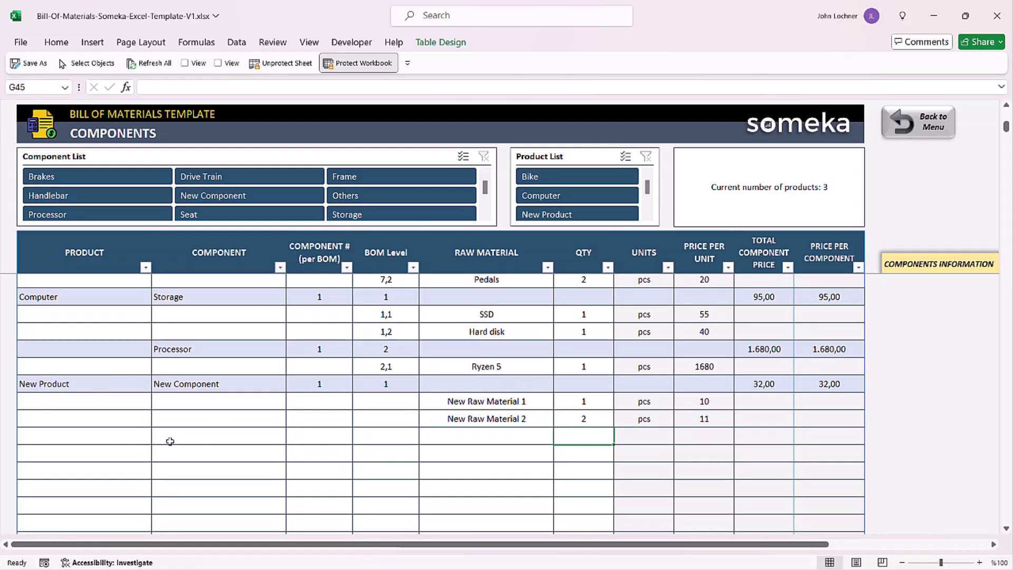
click(204, 435)
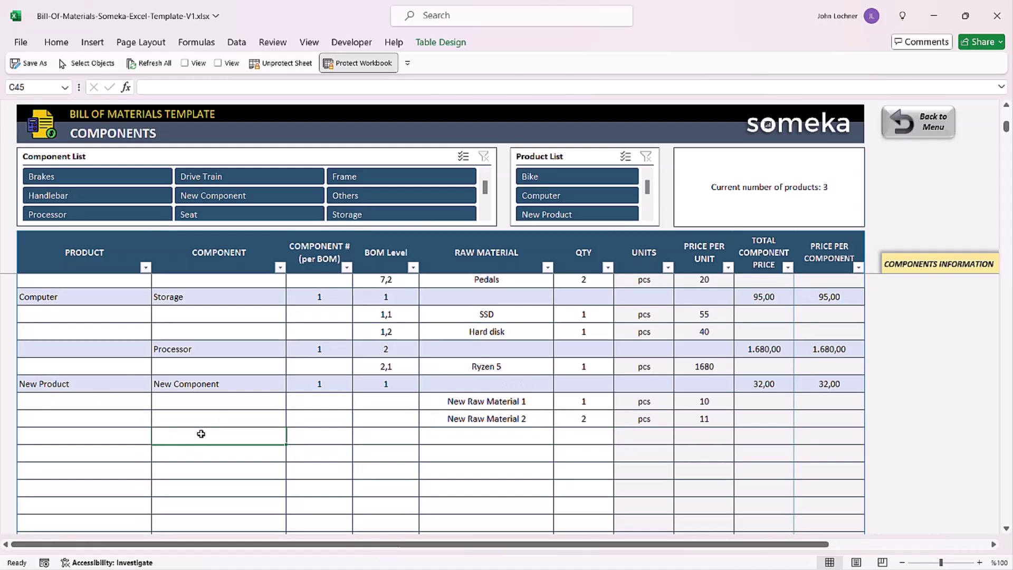
text(2nd Component)
key(Return)
key(Right)
click(390, 437)
text(2)
key(Return)
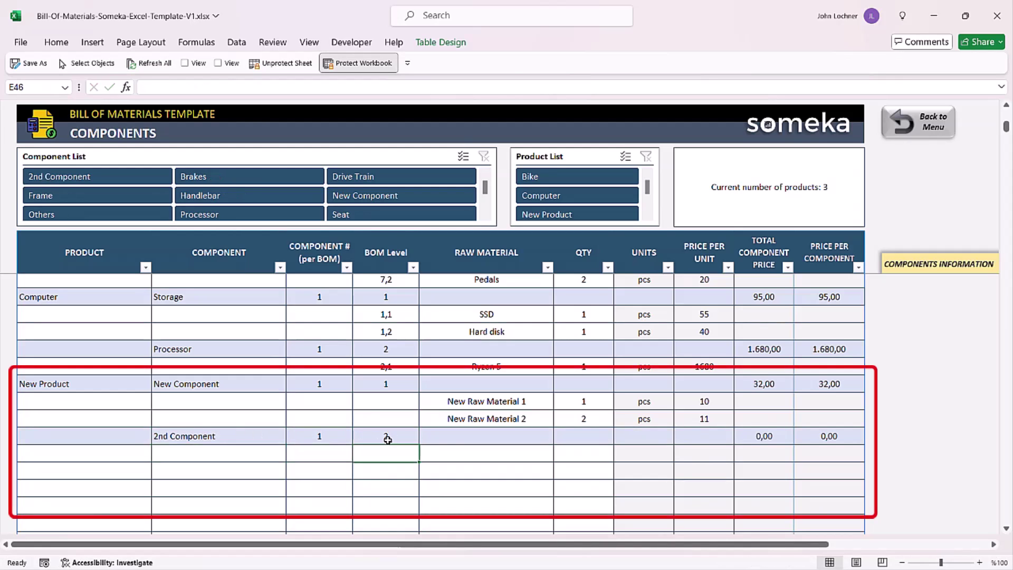
Step: Give New Raw Material 1 and 2 BOM levels 1,1 and 1,2
drag(473, 456, 477, 479)
click(407, 401)
text(1,1)
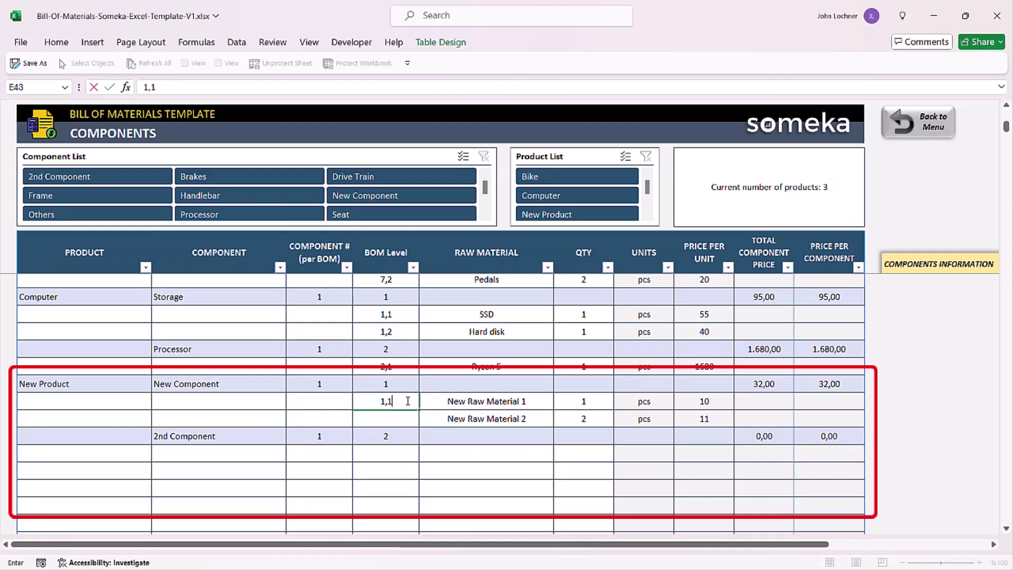
click(408, 419)
text(1,2)
key(Return)
Step: Choose New Raw Material 3 and New Raw Material 4 as 2nd Component's raw materials
click(485, 453)
click(559, 454)
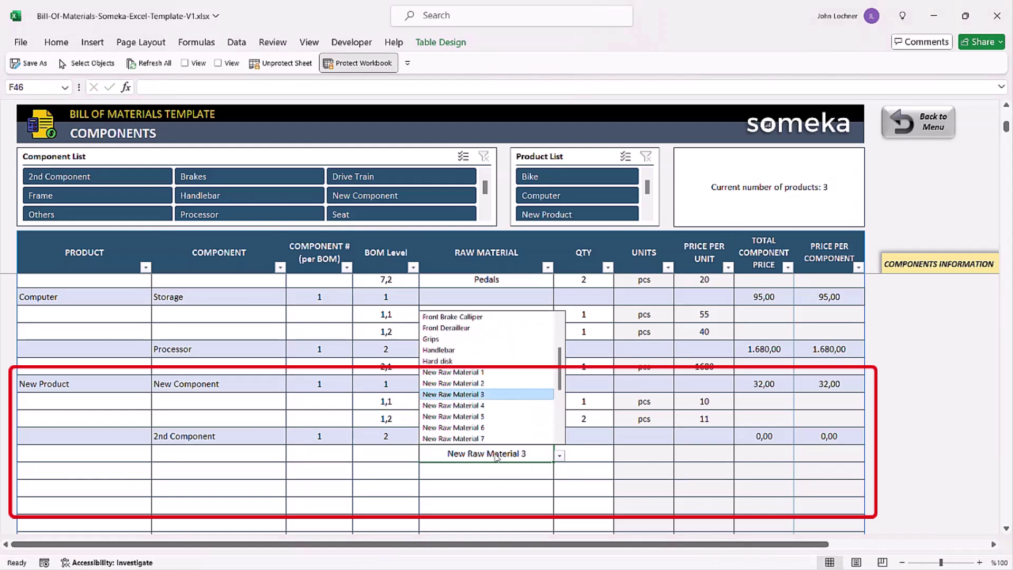
click(486, 389)
key(Down)
key(alt+Down)
scroll(518, 391, up, 3)
click(491, 423)
Step: Give New Raw Material 3 and 4 BOM levels 2,1 and 2,2 and quantities 5 and 10
click(410, 454)
text(2,1)
key(Return)
text(2,2)
key(Return)
click(582, 452)
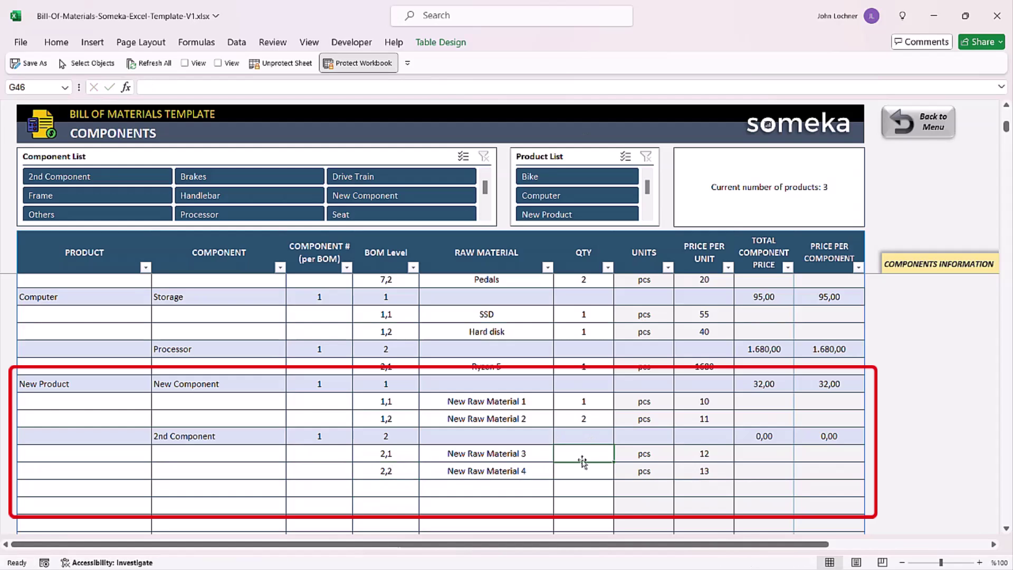
text(5)
key(Return)
text(10)
key(Return)
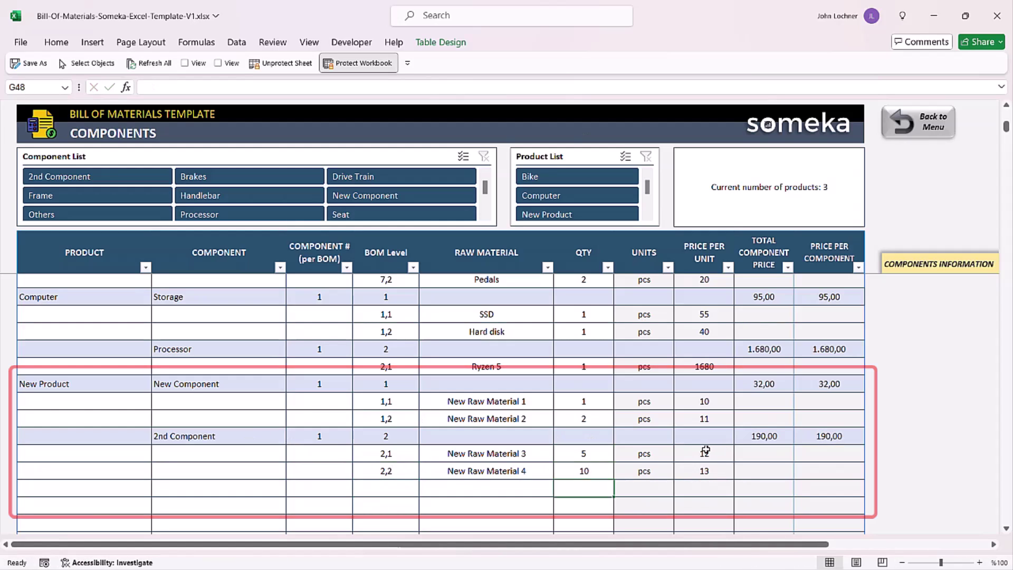
Step: Review New Product's component names, raw material rows and quantities in the finished BOM
click(98, 382)
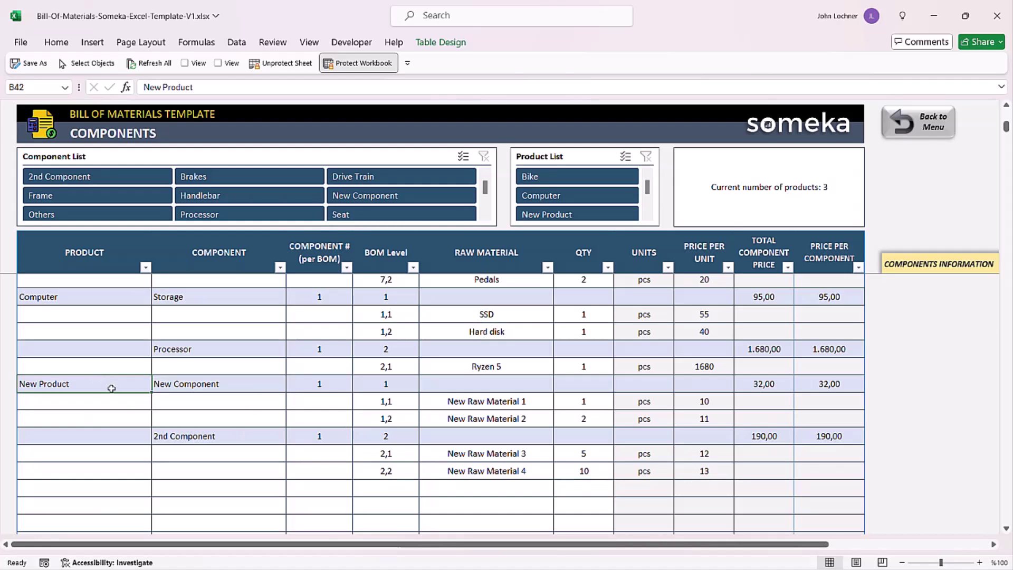
drag(191, 384, 193, 436)
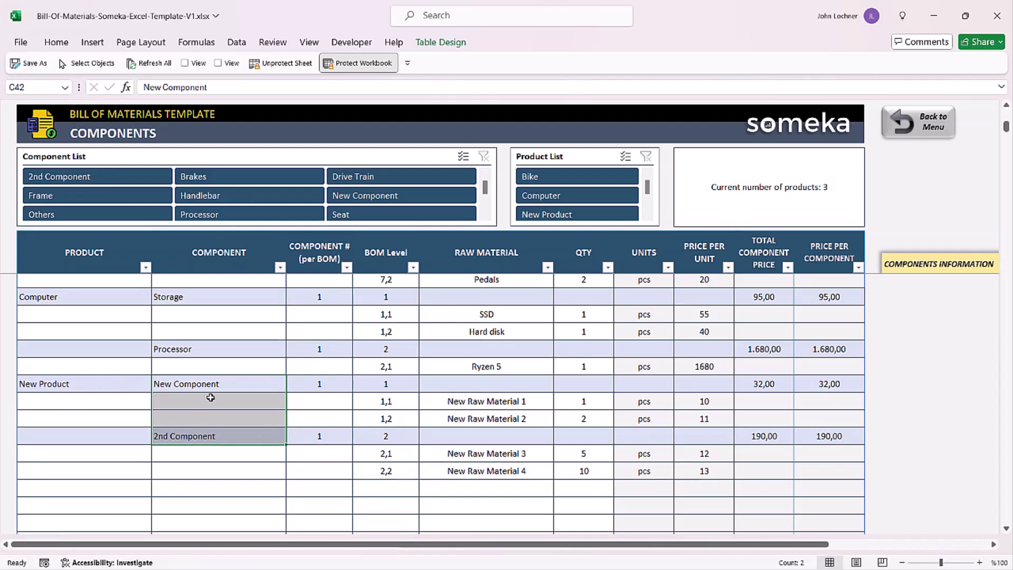
click(222, 386)
click(230, 427)
drag(472, 402, 763, 420)
drag(584, 401, 584, 418)
drag(181, 432, 848, 476)
click(848, 476)
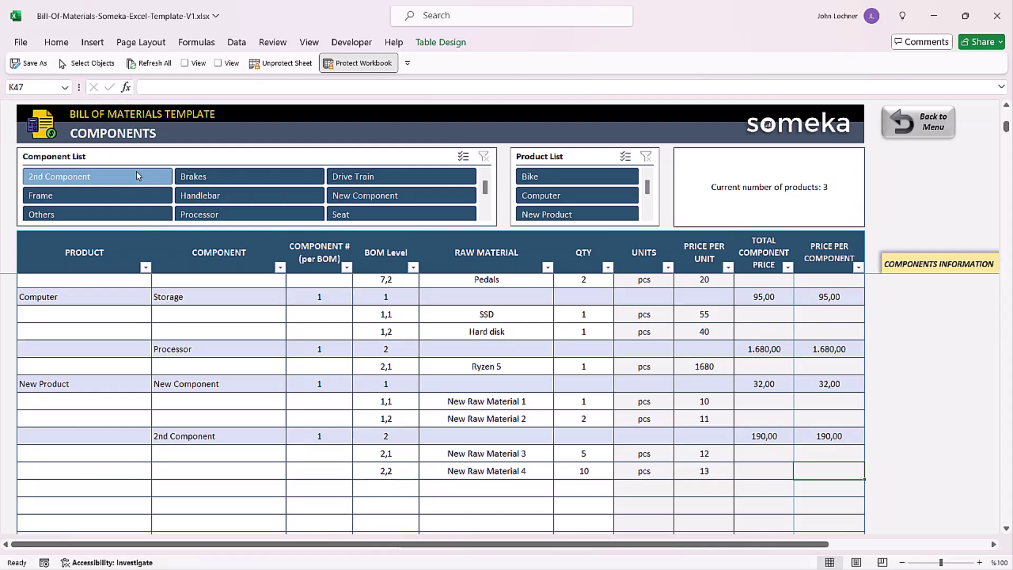
Step: Filter the Components table by Brakes, Handlebar and Bike, clear the filters, and check the product count
scroll(203, 194, up, 5)
click(227, 181)
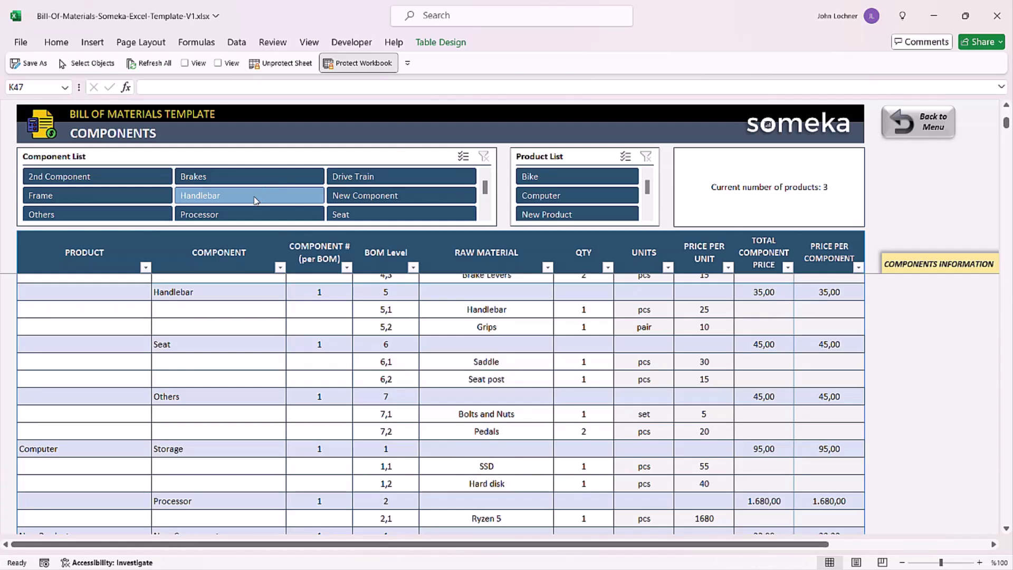
click(249, 196)
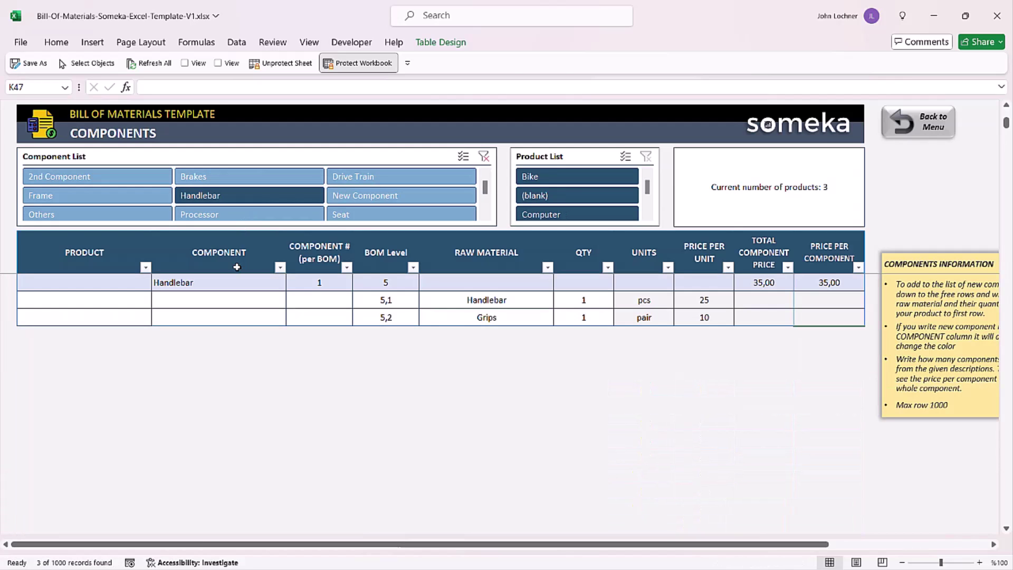
click(484, 157)
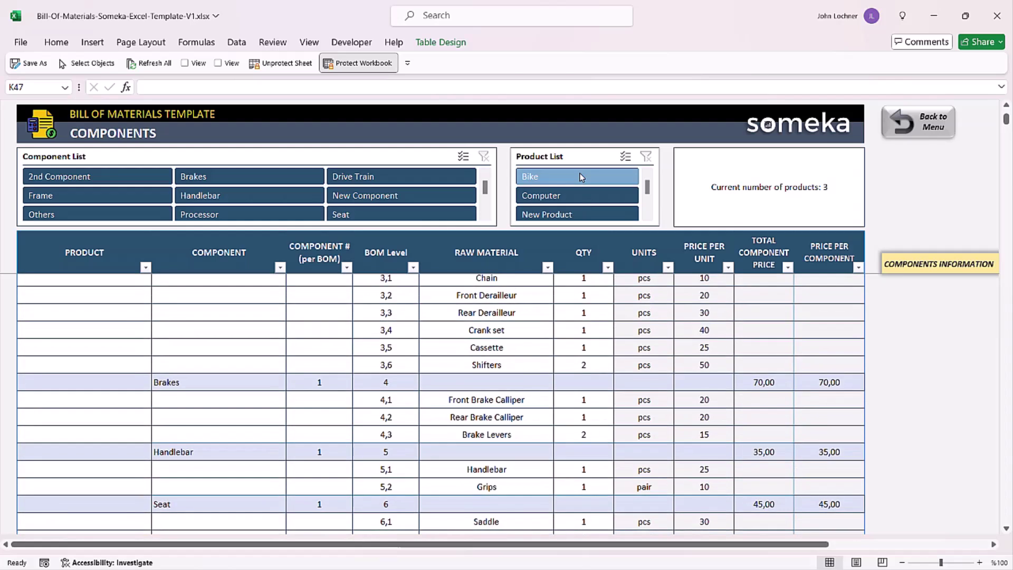
click(580, 177)
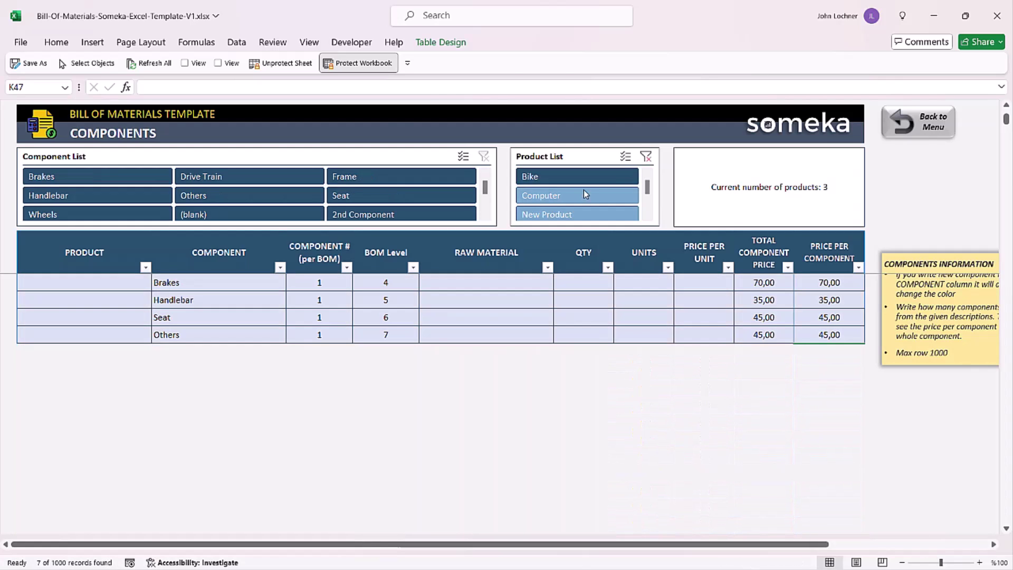
click(647, 157)
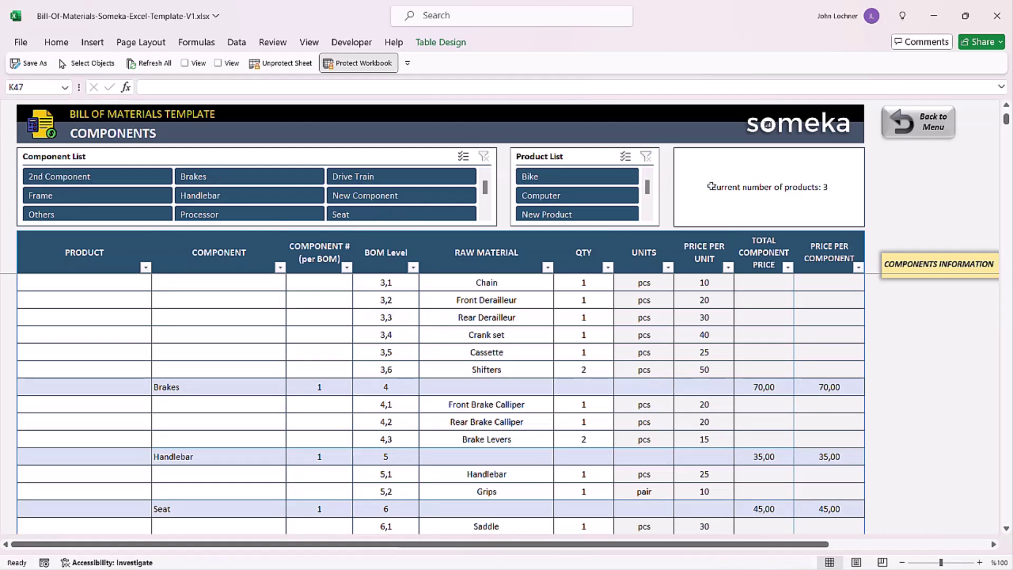
click(785, 204)
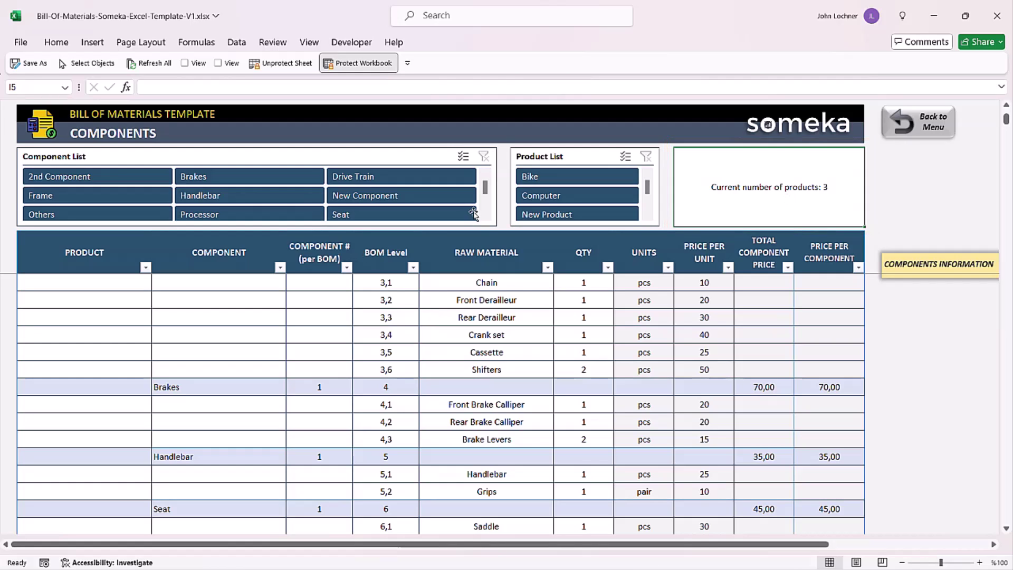
scroll(226, 357, up, 3)
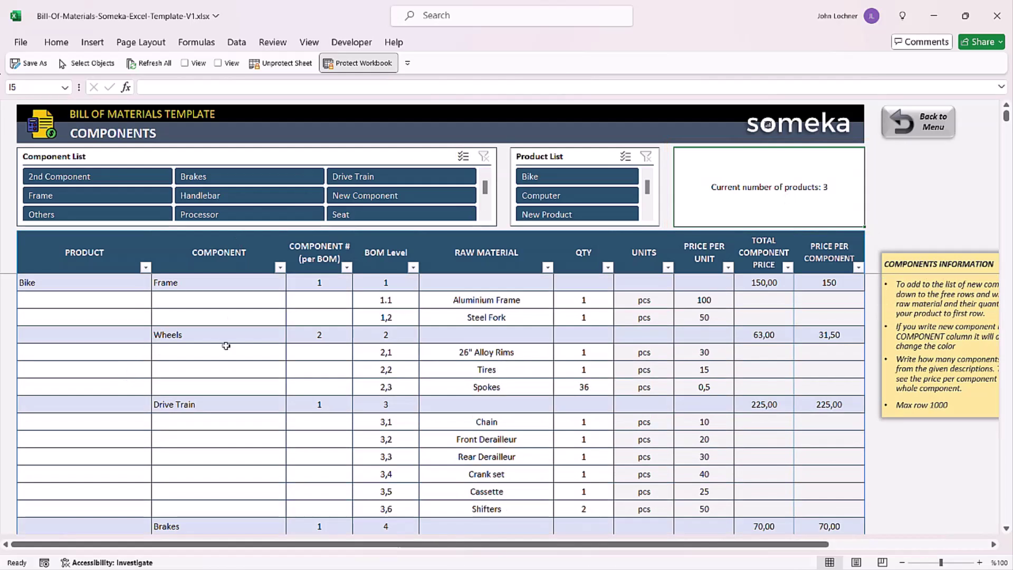
Step: Open the BOM Summary and select New Product from the Material dropdown
click(904, 124)
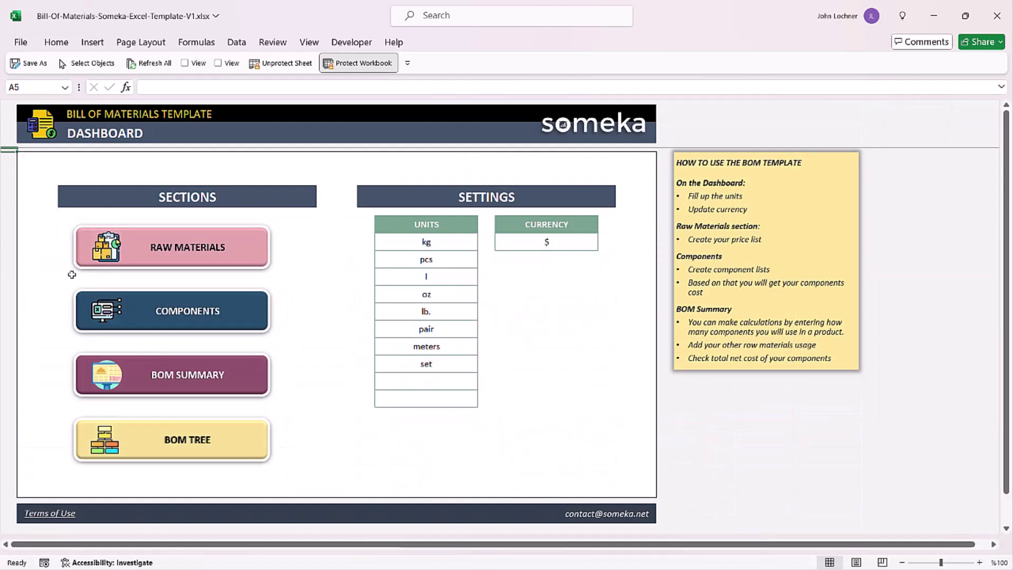
click(182, 366)
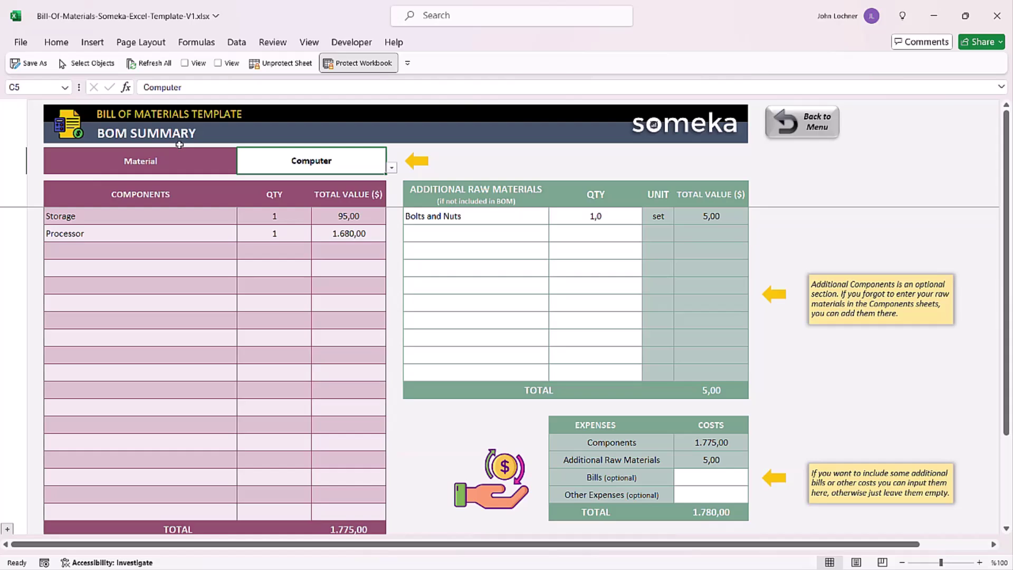
click(390, 168)
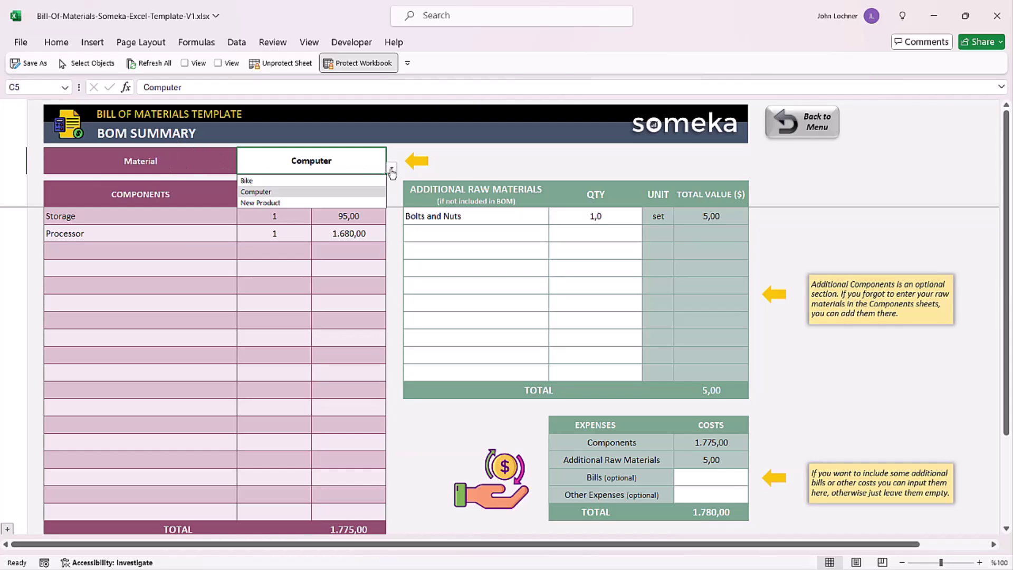
click(316, 203)
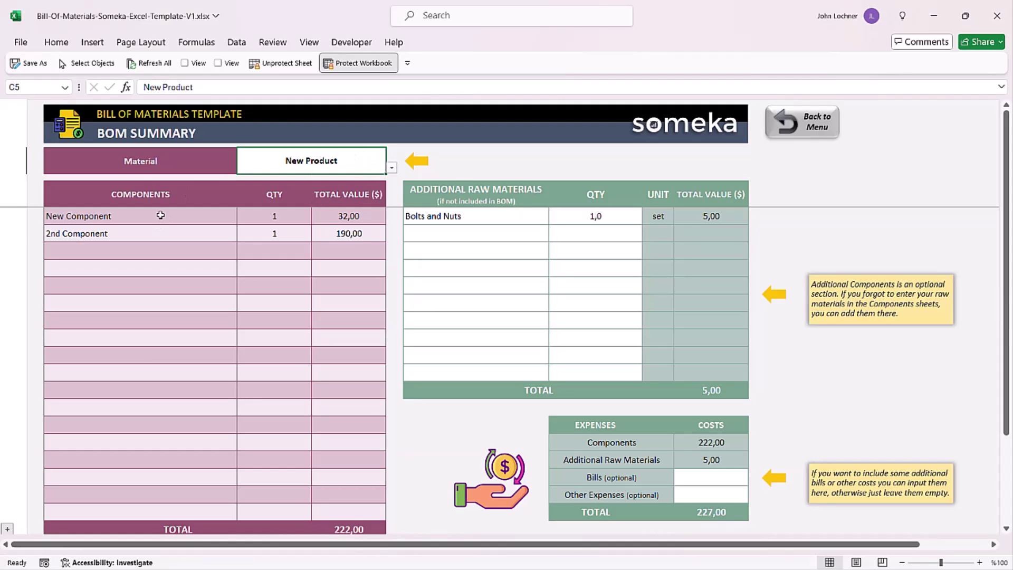
Step: Review New Component and 2nd Component in the summary and expand the hidden component rows
drag(158, 216, 331, 227)
scroll(345, 414, down, 2)
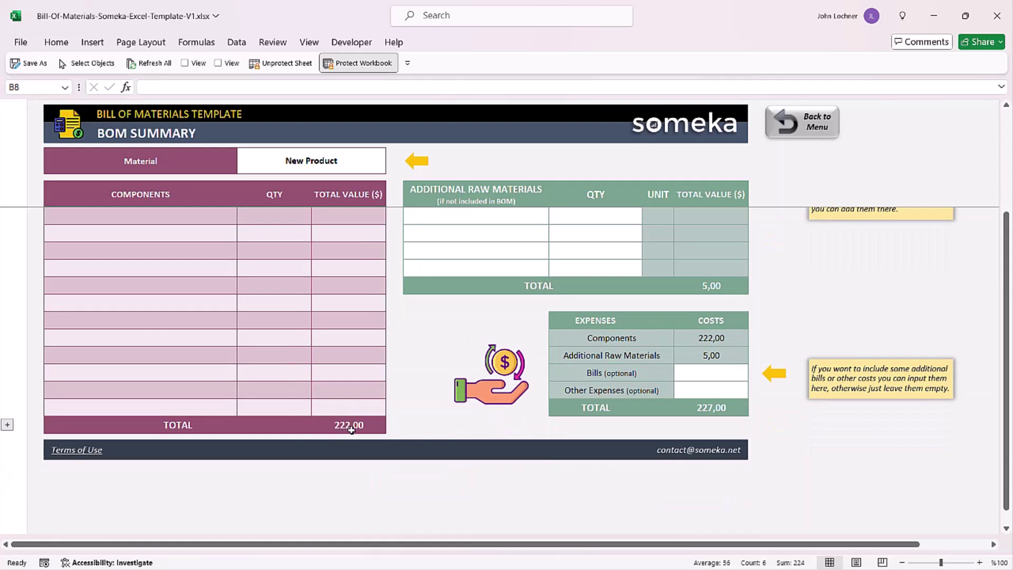
scroll(352, 430, up, 2)
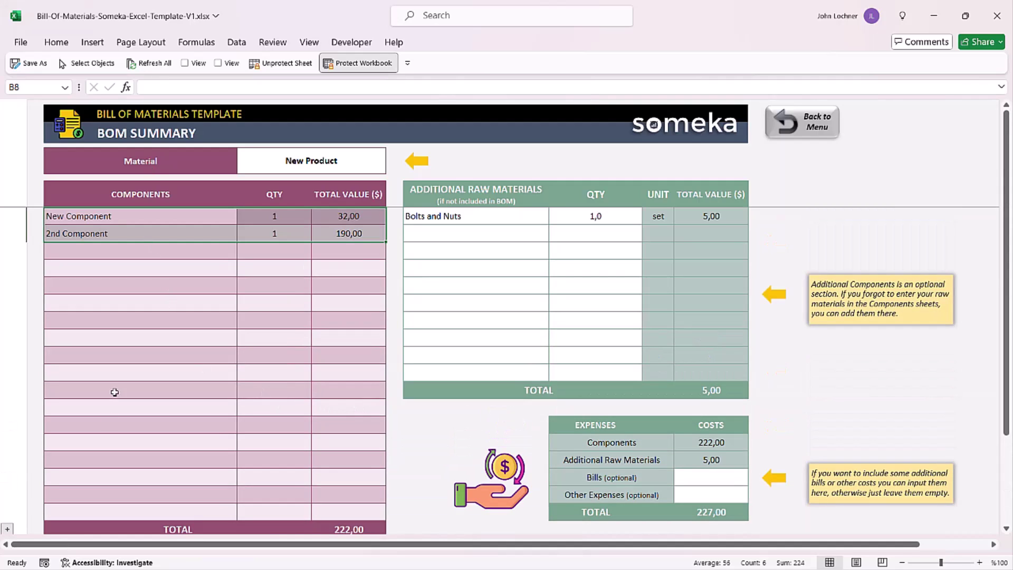
scroll(116, 340, down, 5)
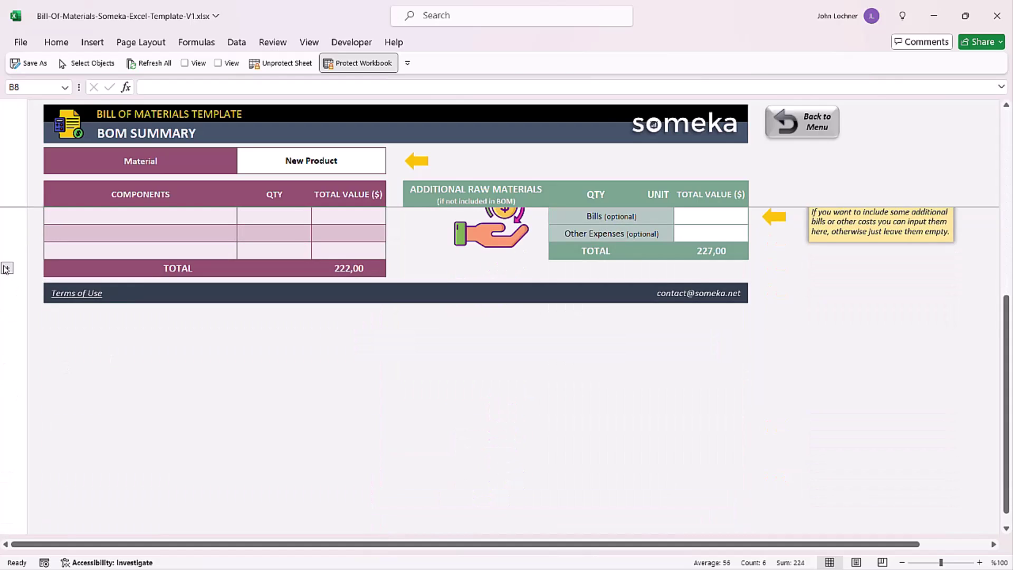
click(6, 269)
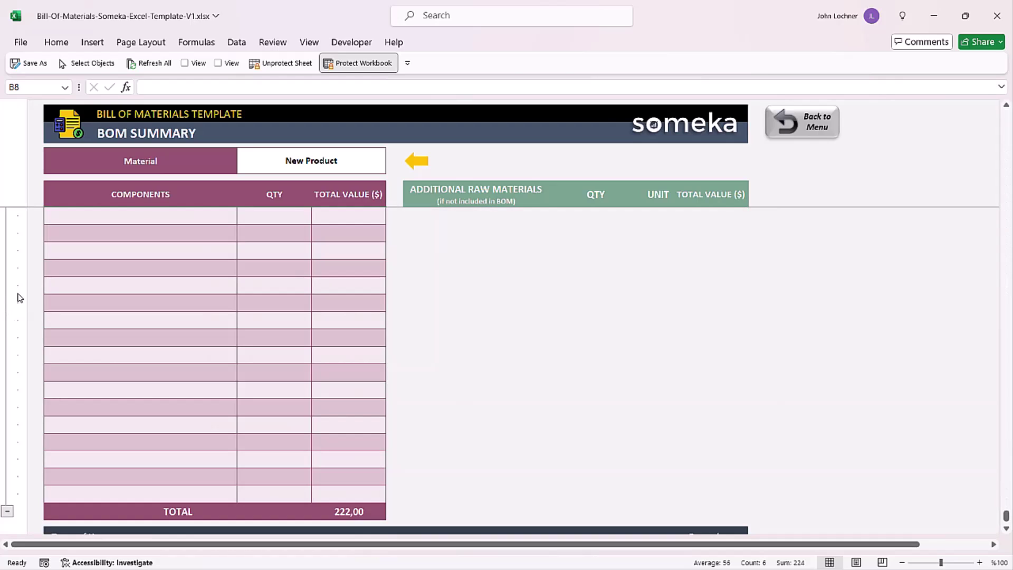
Step: Collapse the component rows and pick Saddle and New Raw Material 7 as additional raw materials
click(7, 397)
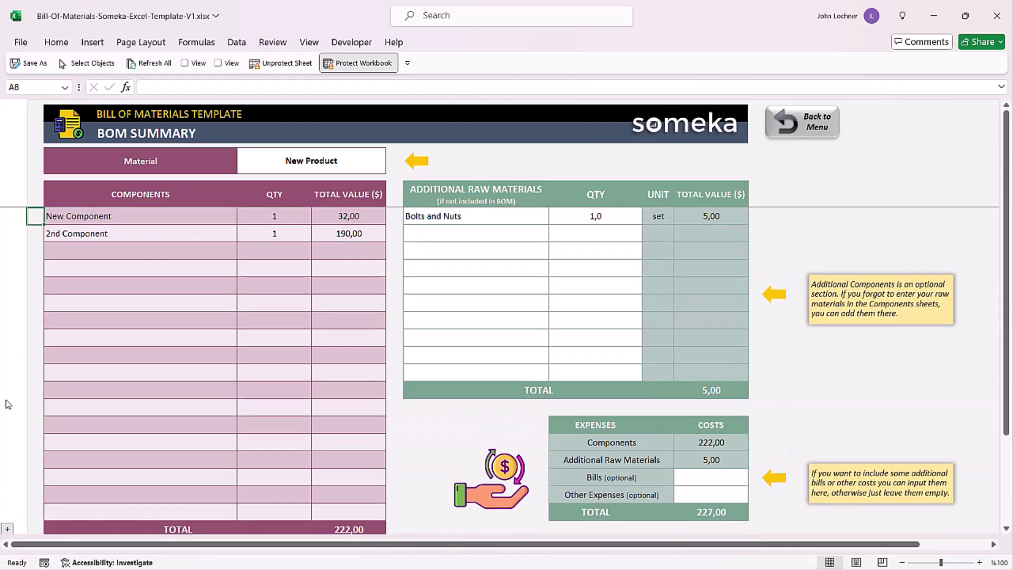
click(471, 235)
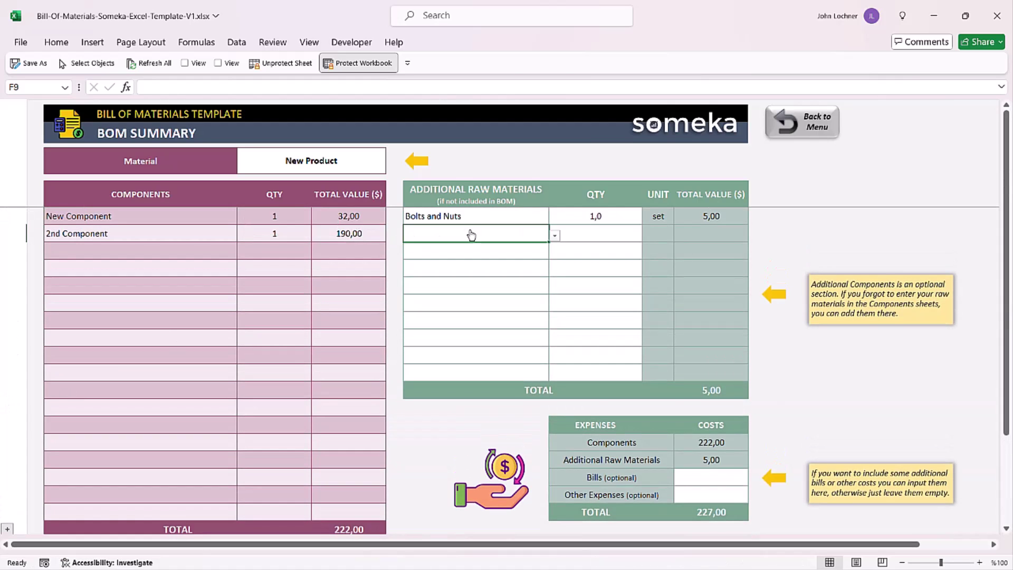
click(555, 236)
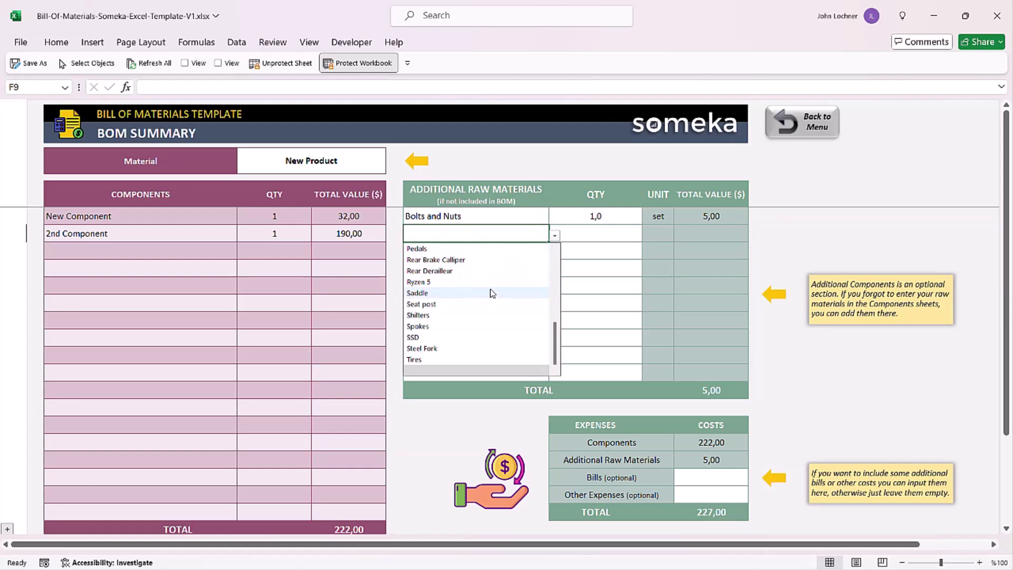
click(515, 293)
click(520, 251)
click(555, 254)
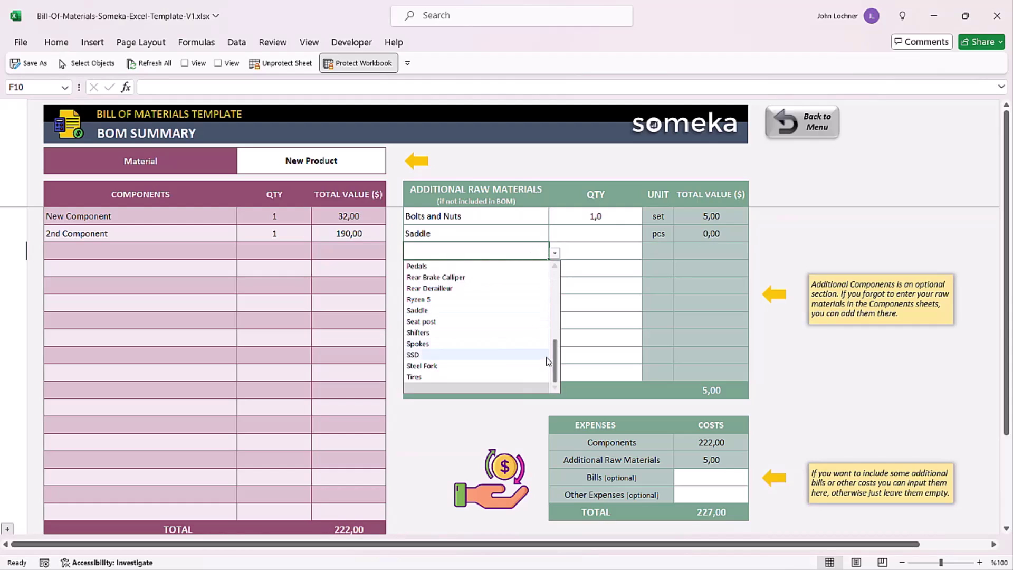
drag(556, 370, 556, 342)
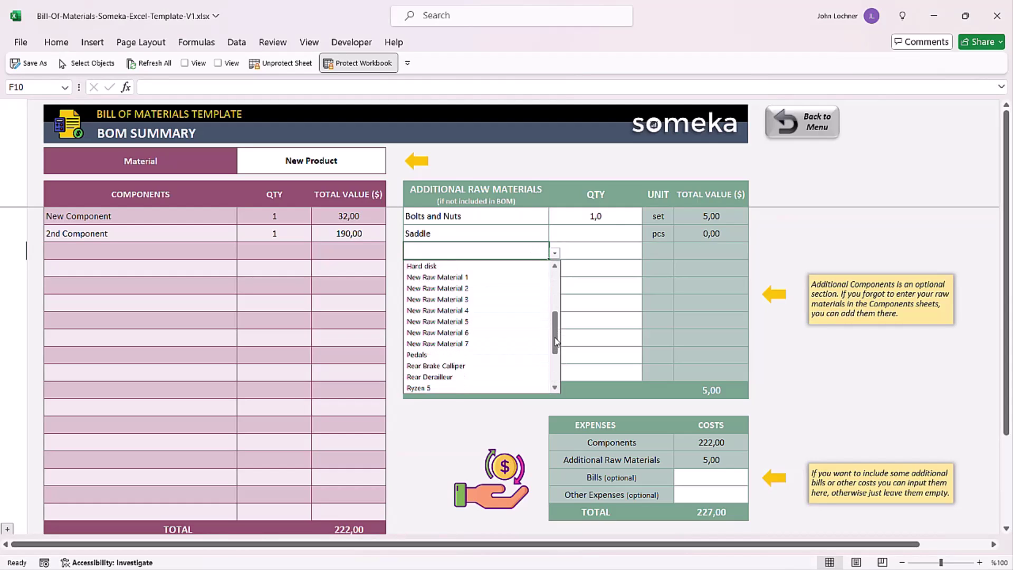
click(514, 344)
Step: Enter quantity 5 for Saddle and 10 for New Raw Material 7
click(603, 230)
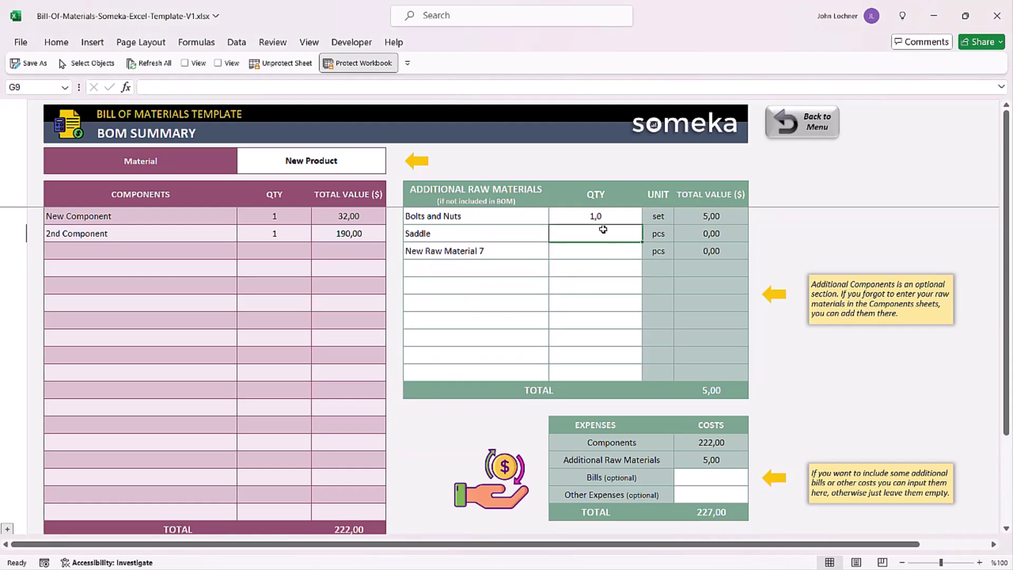
text(5)
key(Return)
text(10)
key(Return)
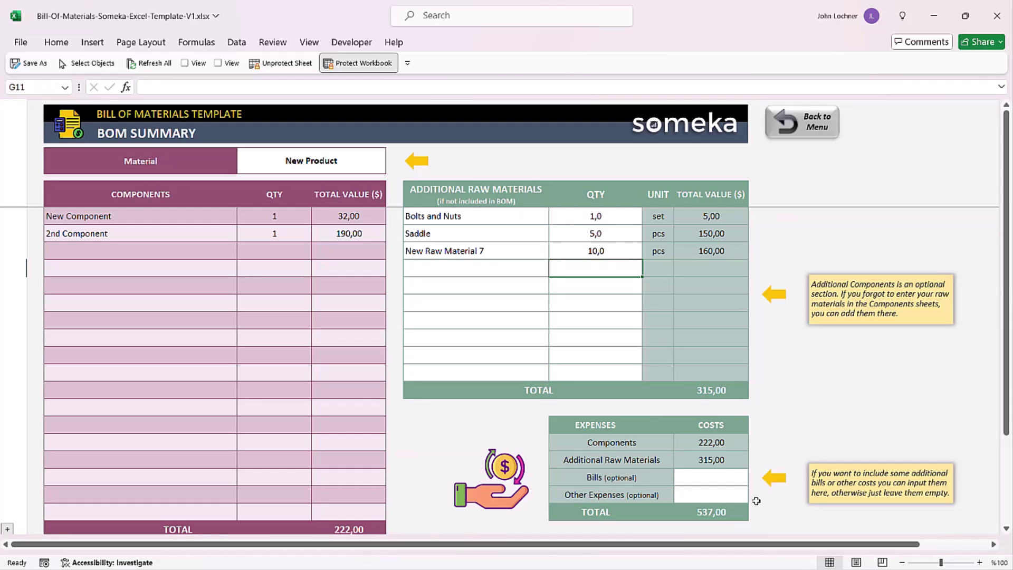
Step: Enter a Bills cost of 5 and Other Expenses of 25
click(727, 477)
text(5)
key(Return)
text(25)
key(Return)
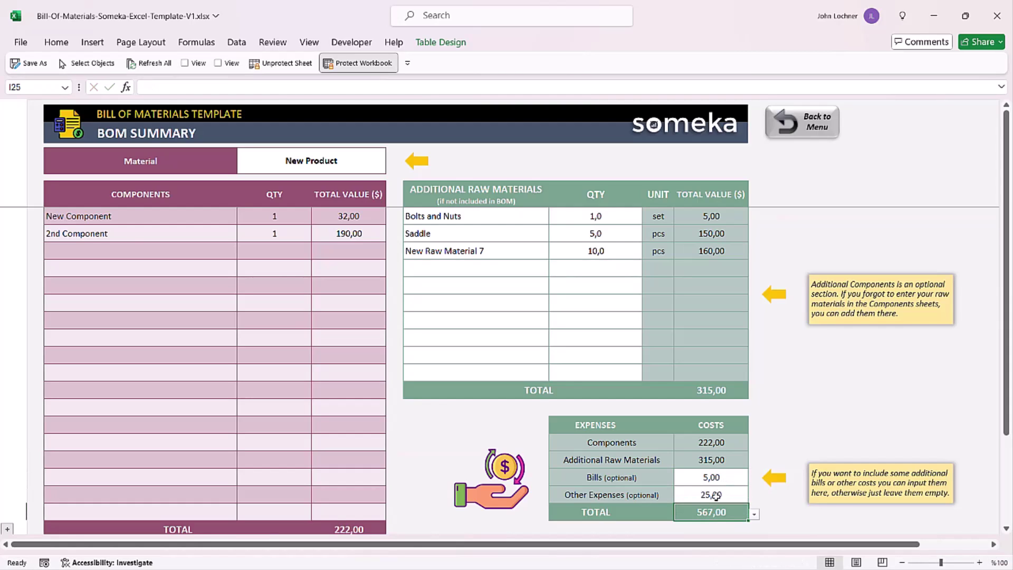
Step: Verify the New Product summary shows an overall expenses total of 567,00
click(717, 494)
click(753, 449)
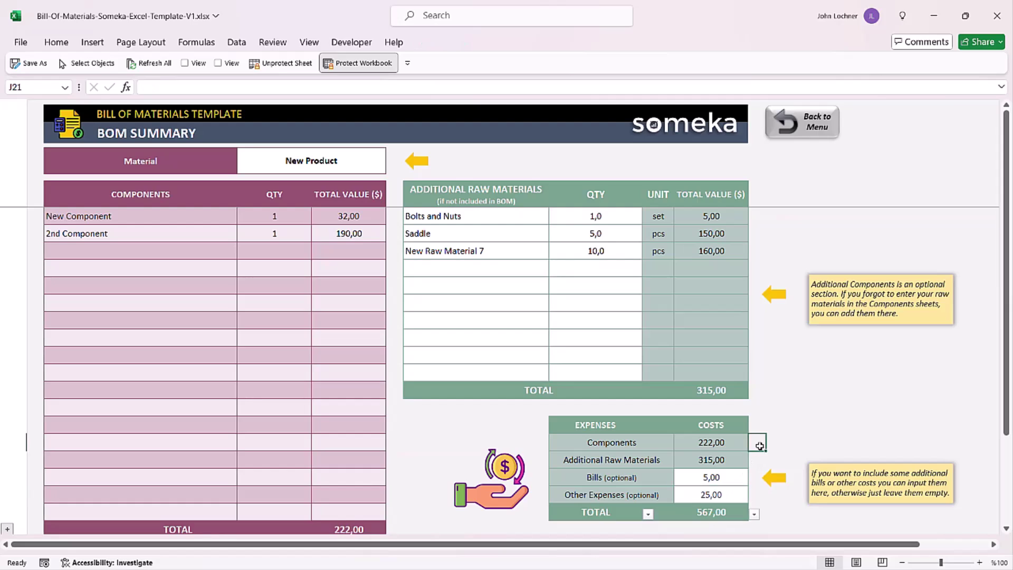
click(705, 514)
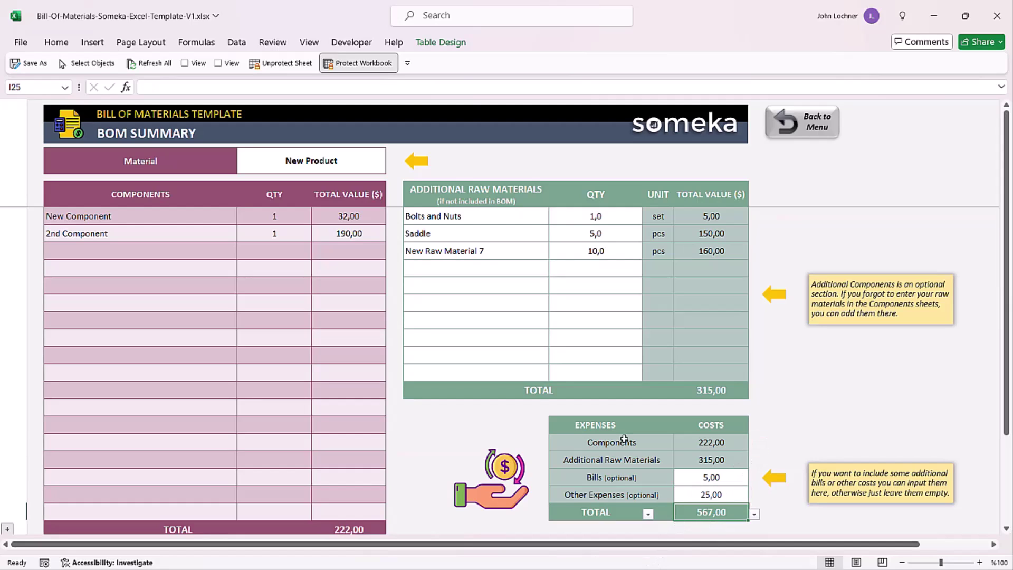
click(367, 167)
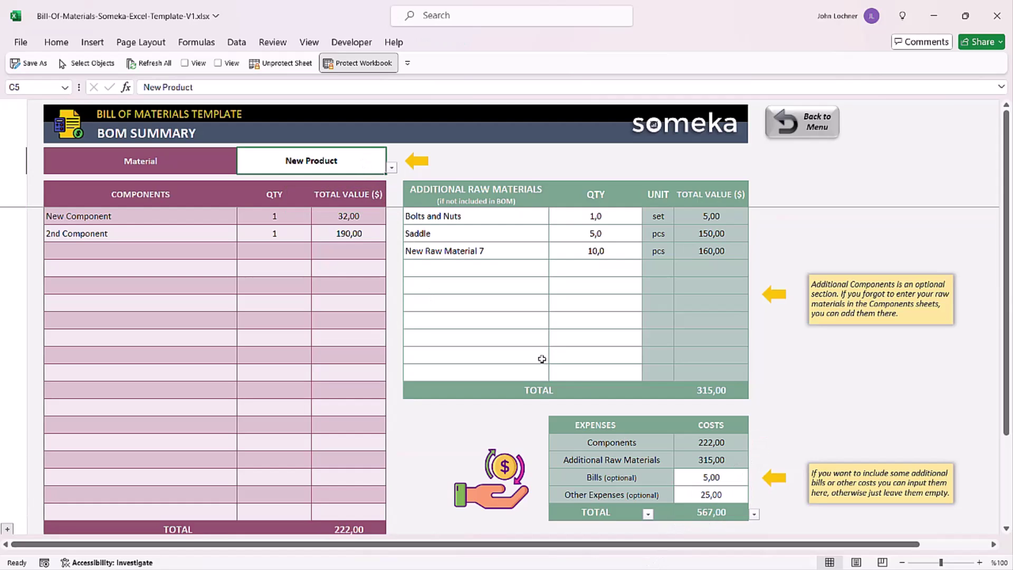
click(714, 515)
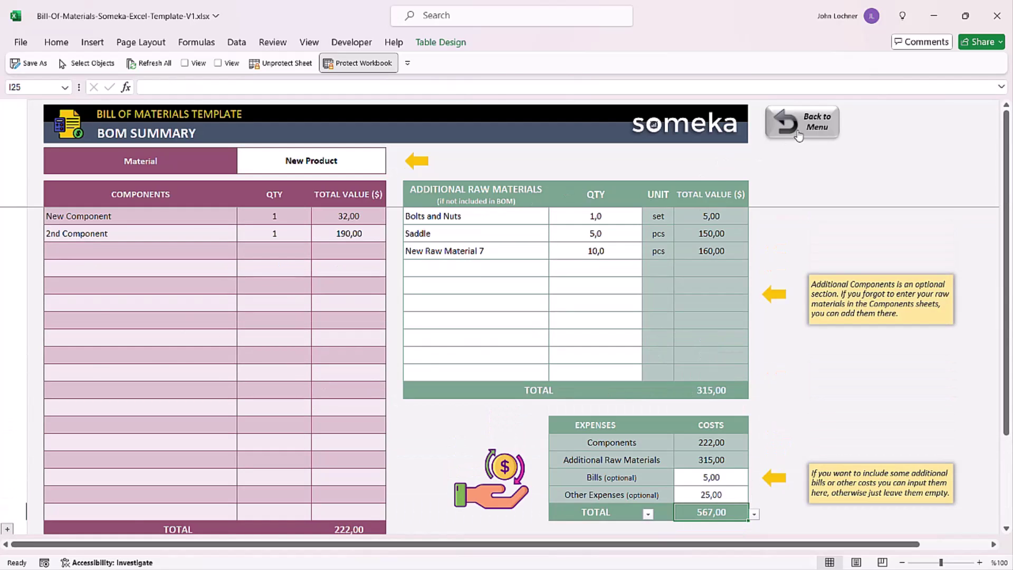
Step: Open the BOM Tree from the Dashboard, select New Product in the Material dropdown, then go Back to Menu
click(799, 135)
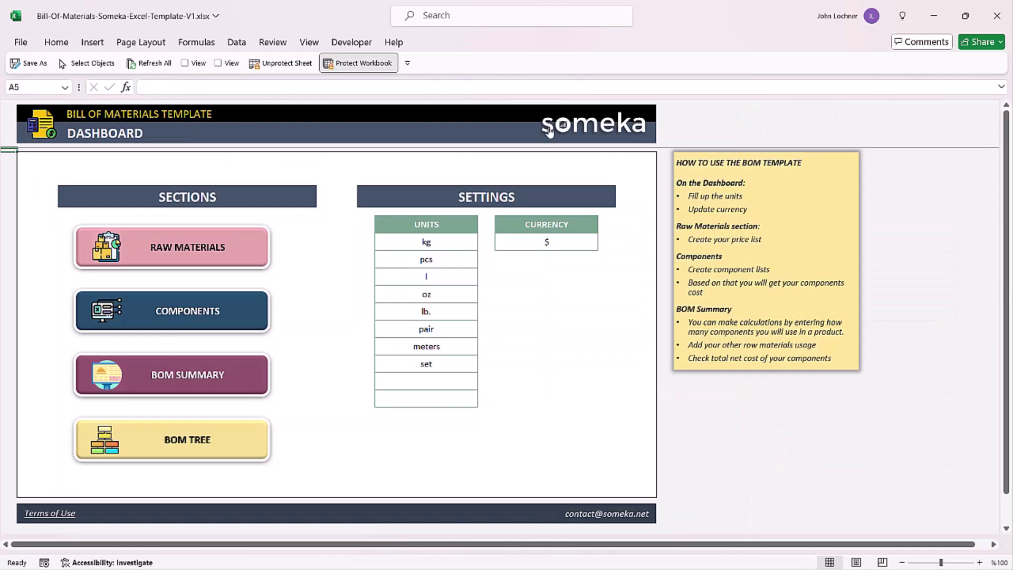
click(165, 432)
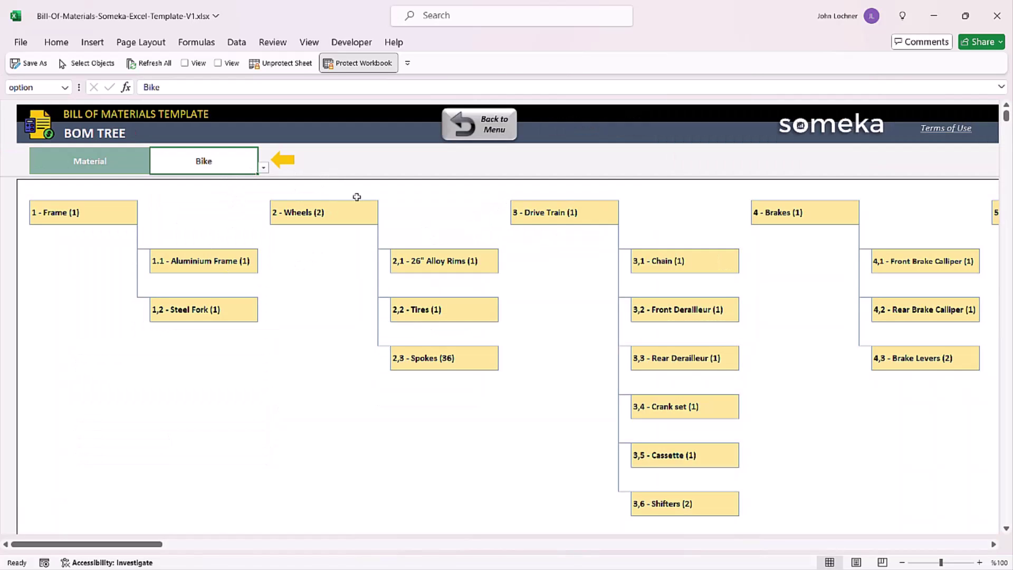
click(263, 167)
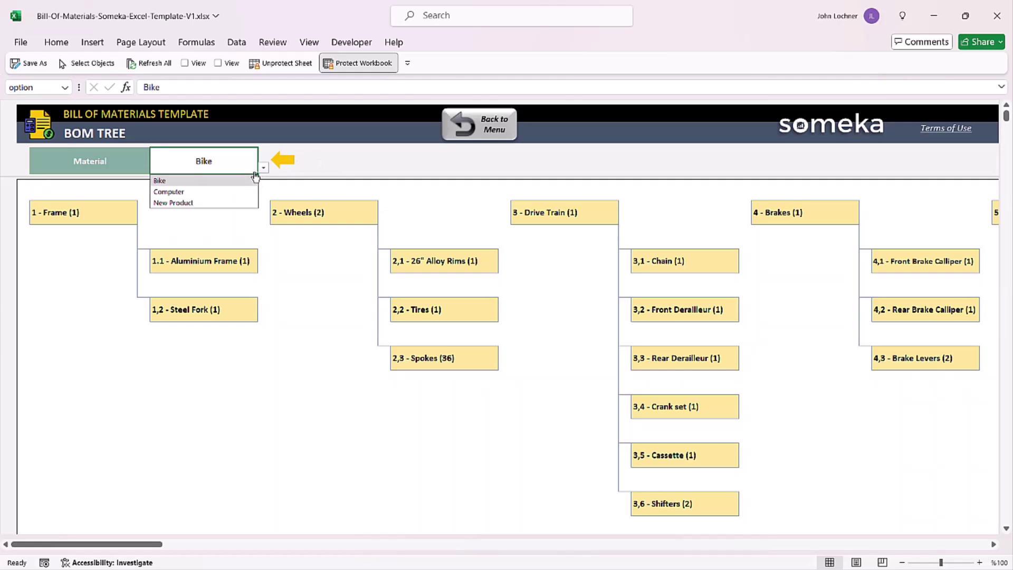
click(226, 203)
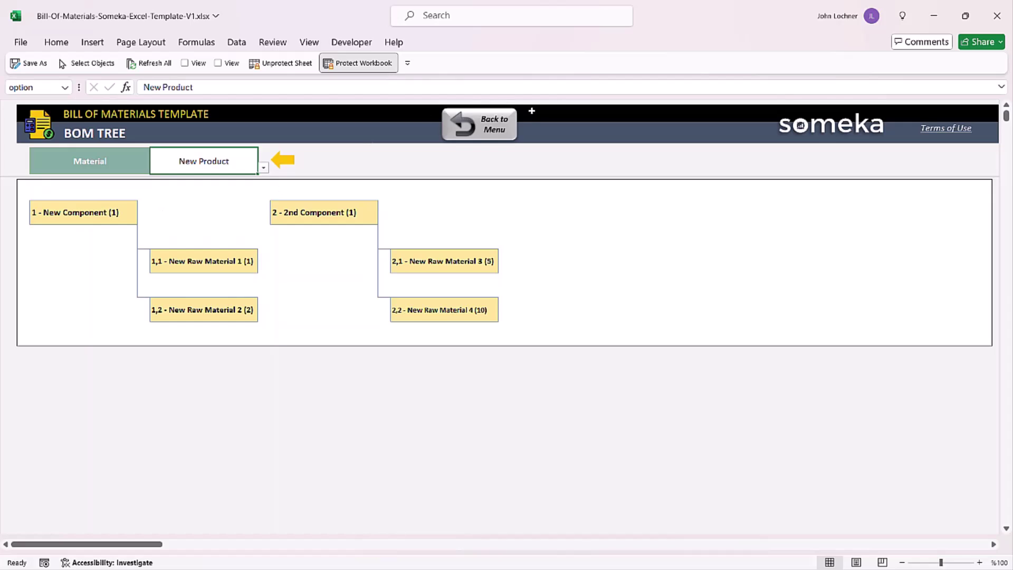
click(503, 126)
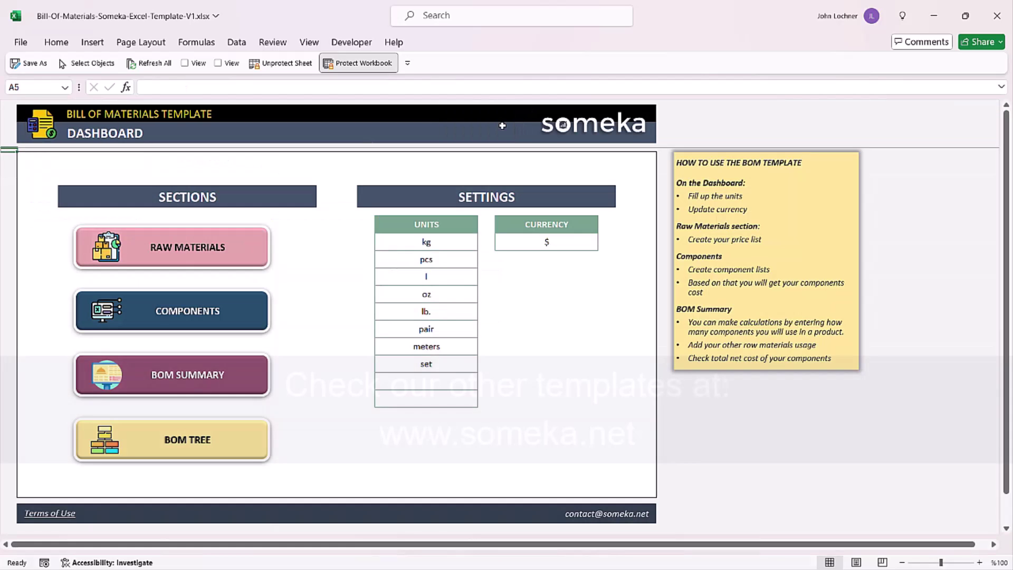